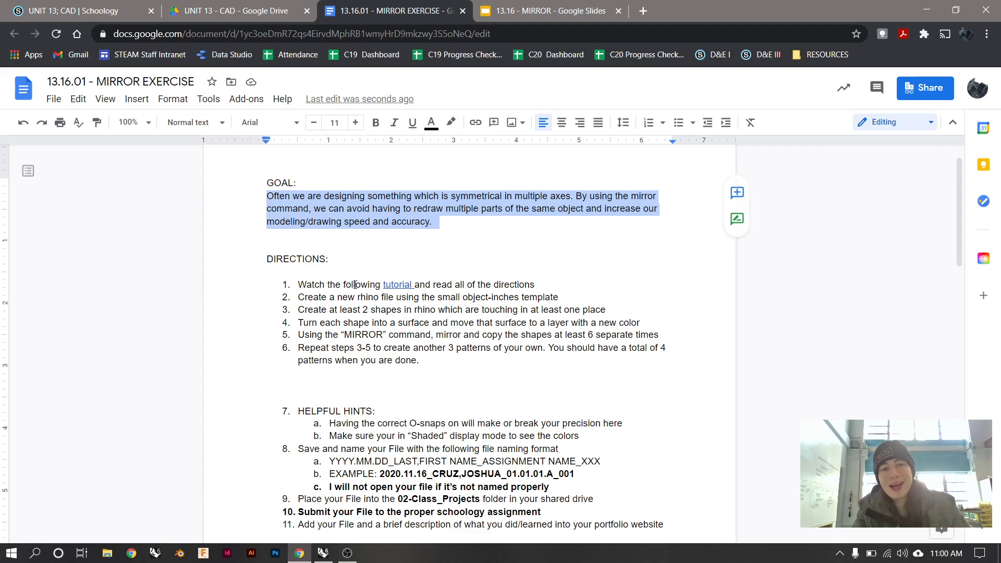
Read through directions 1 to 6 of the mirror exercise, highlighting each direction as it is covered.
triple_click(335, 286)
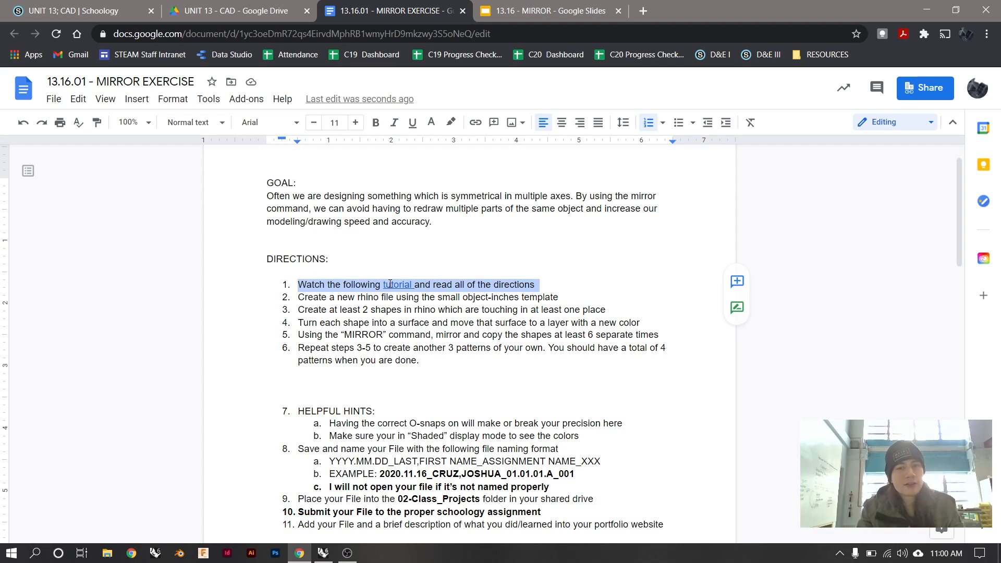
triple_click(366, 298)
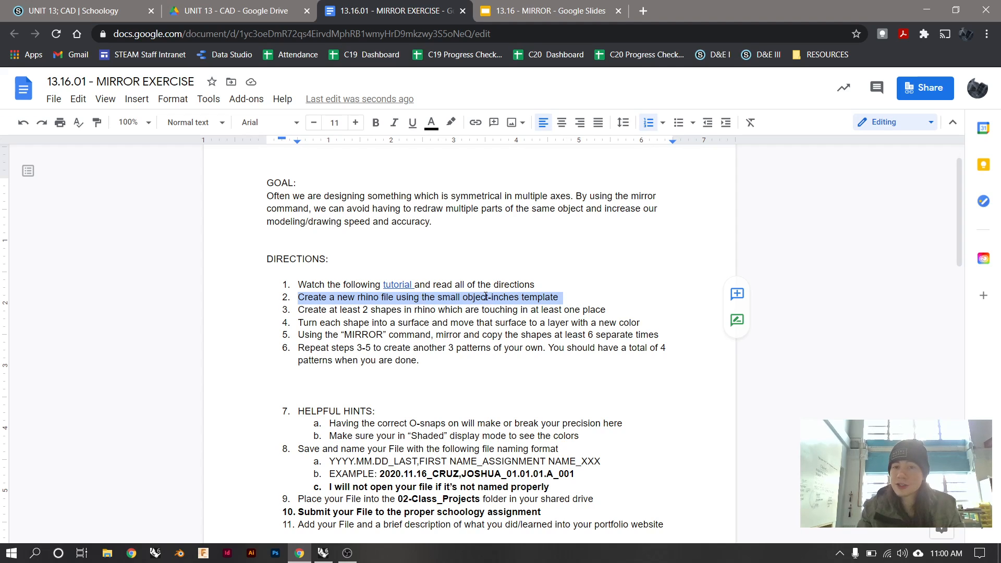
triple_click(408, 313)
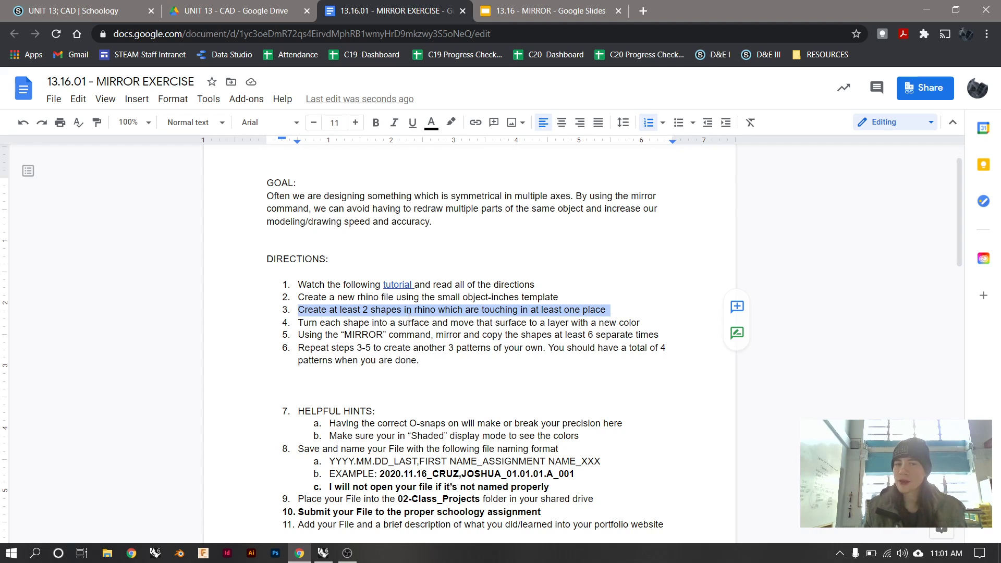
triple_click(392, 323)
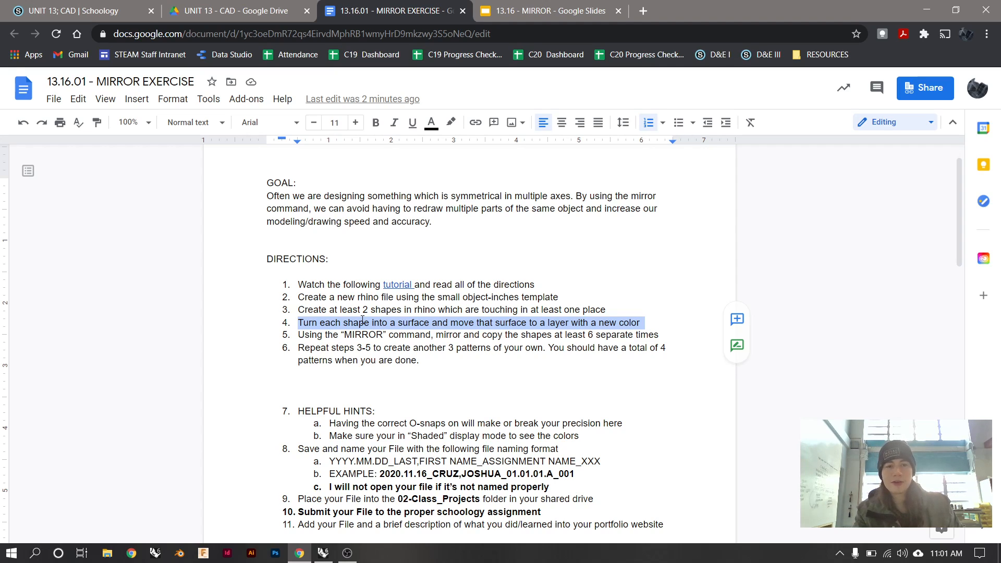
triple_click(339, 338)
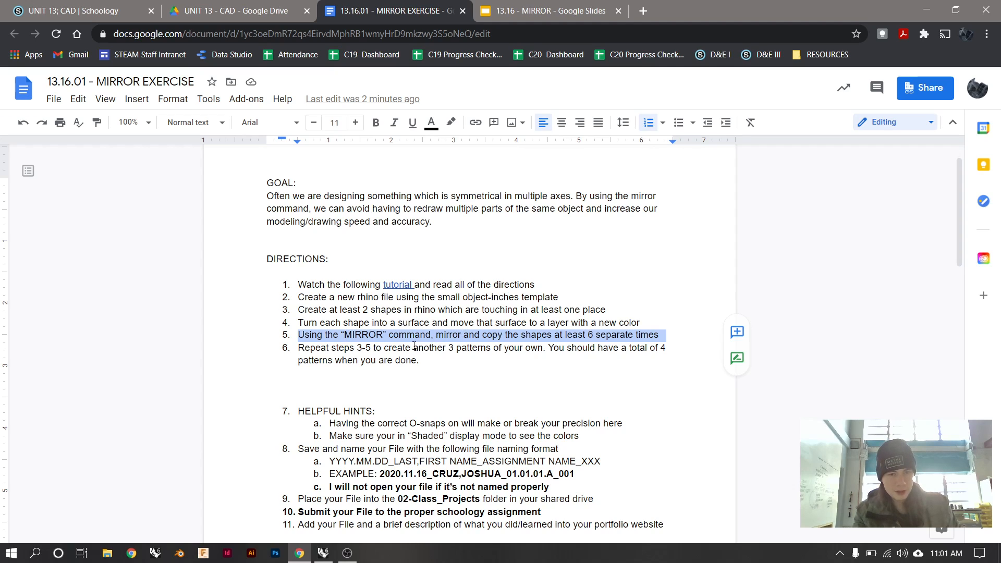
triple_click(378, 350)
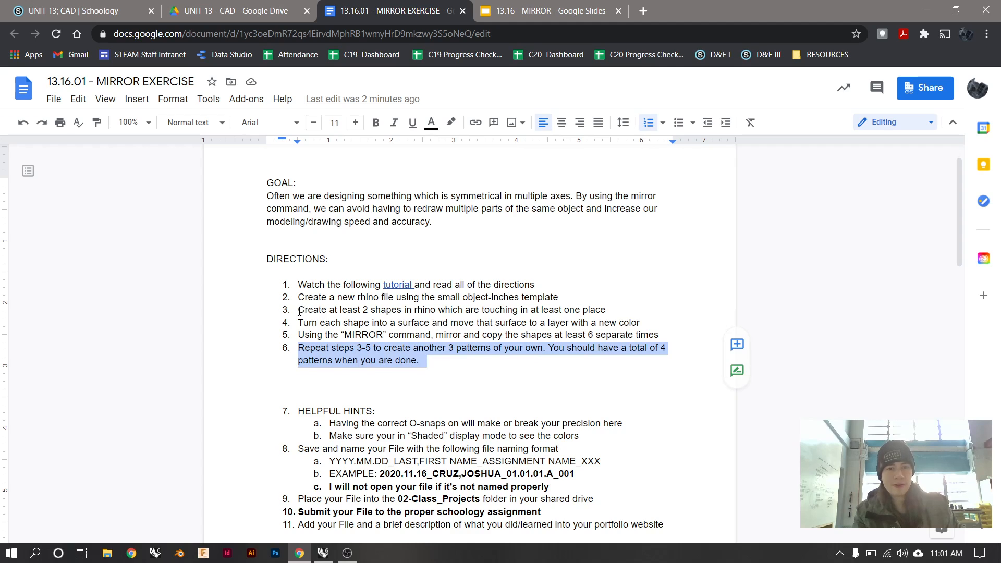
left_click_drag(299, 312, 456, 314)
left_click_drag(299, 337, 466, 339)
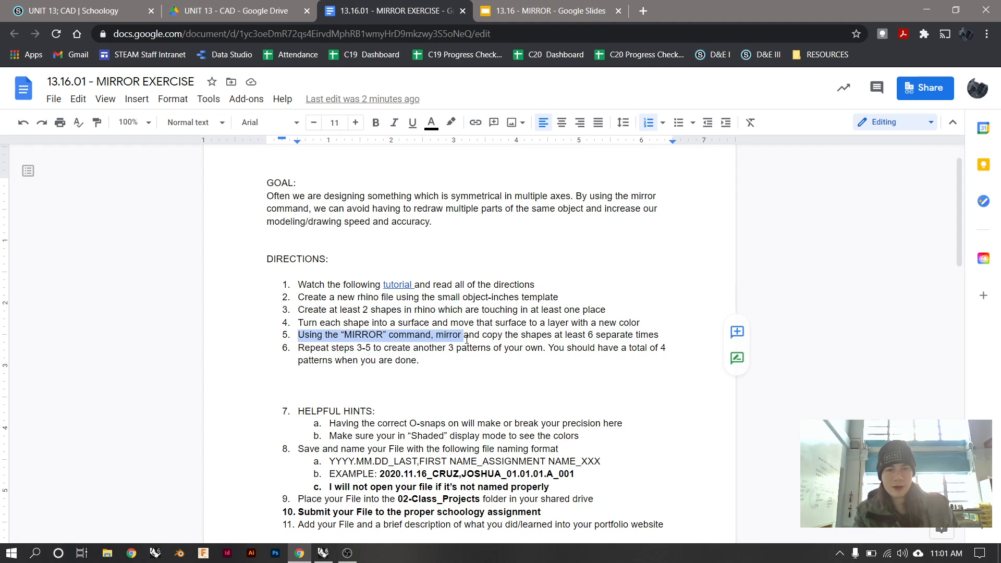
triple_click(441, 350)
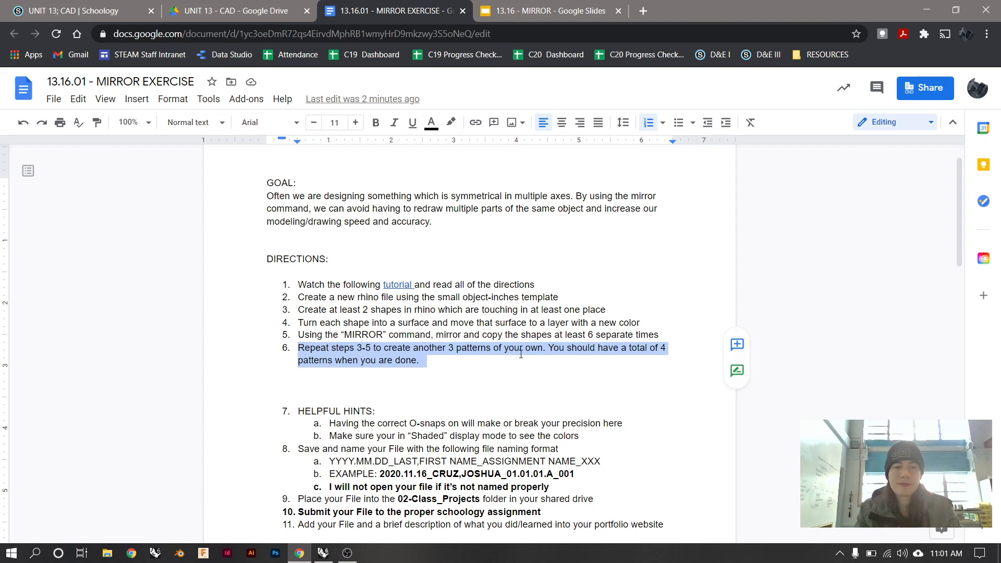
triple_click(435, 301)
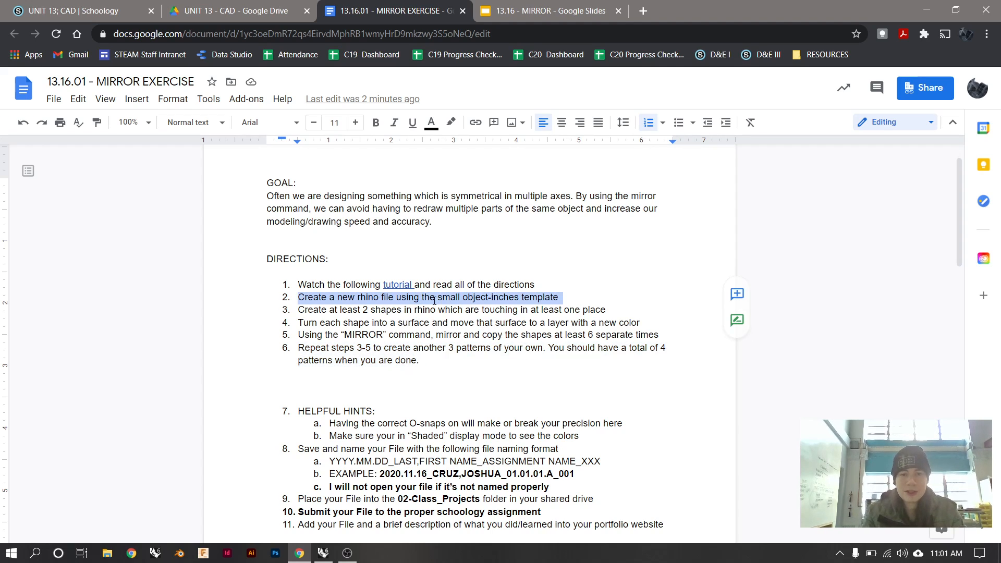
key("alt+Tab")
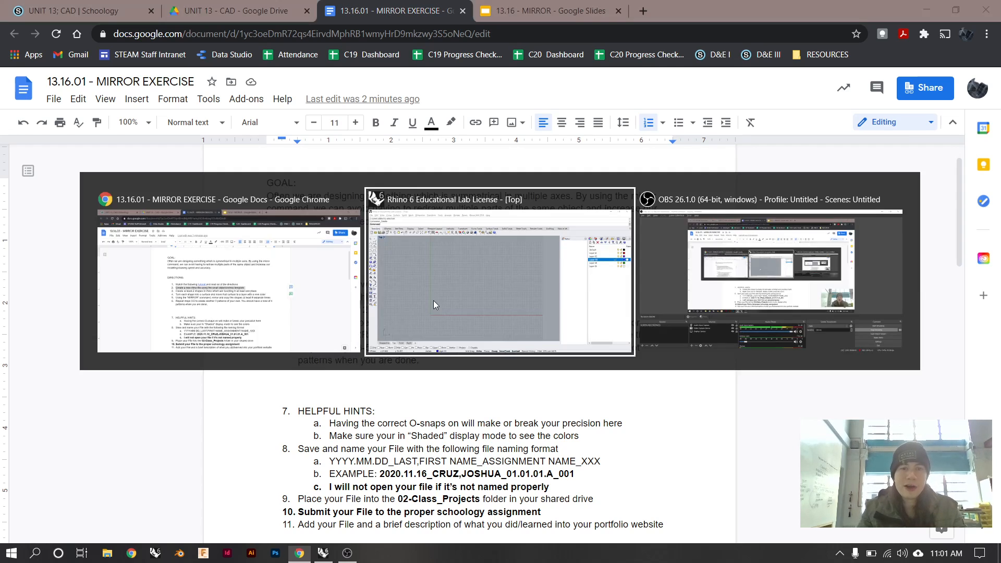
key("alt+Tab")
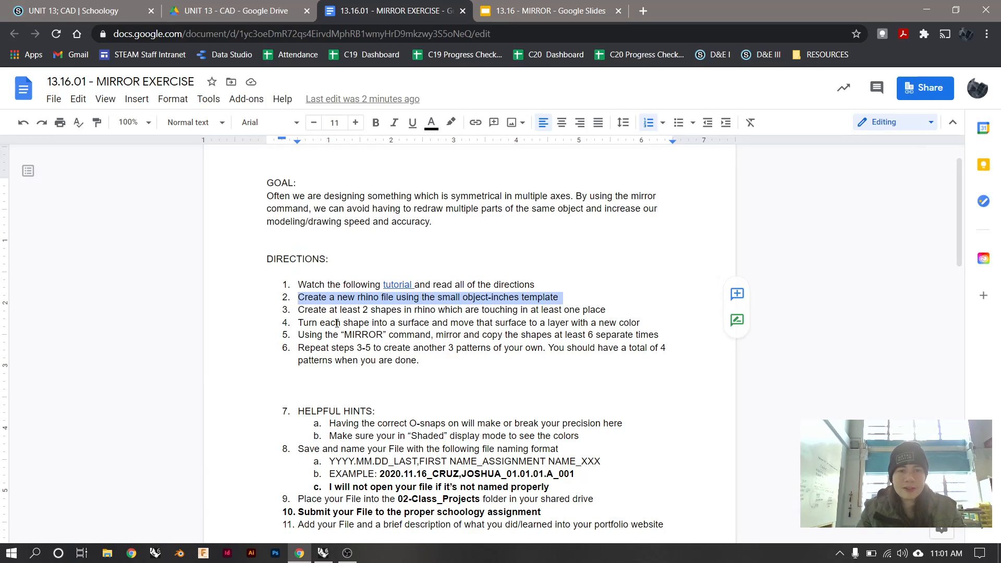
triple_click(342, 309)
Switch to Rhino and frame the empty drawing area around the origin in the Top view.
key("alt+Tab")
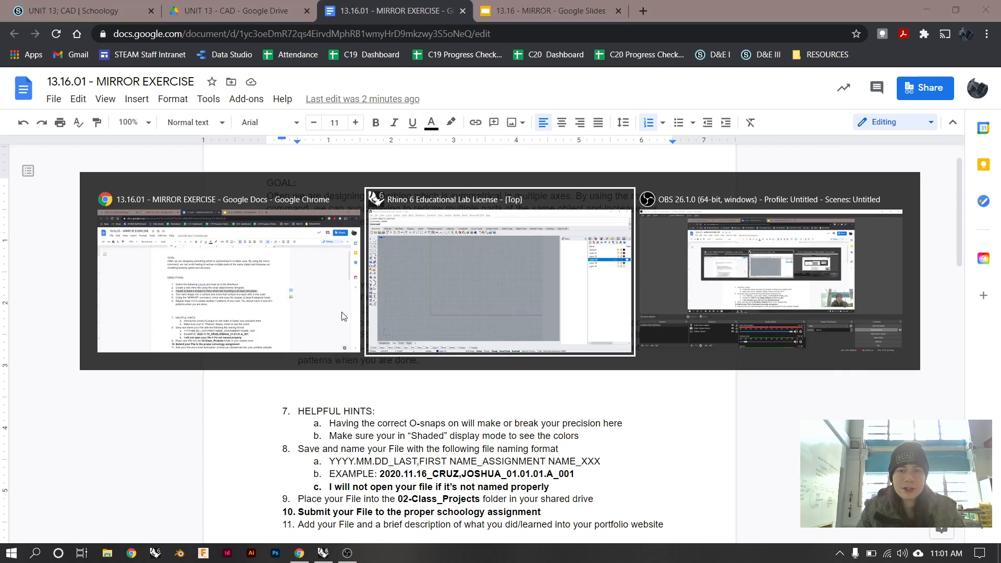
right_click_drag(286, 380, 295, 372, "ctrl")
right_click_drag(295, 371, 320, 350)
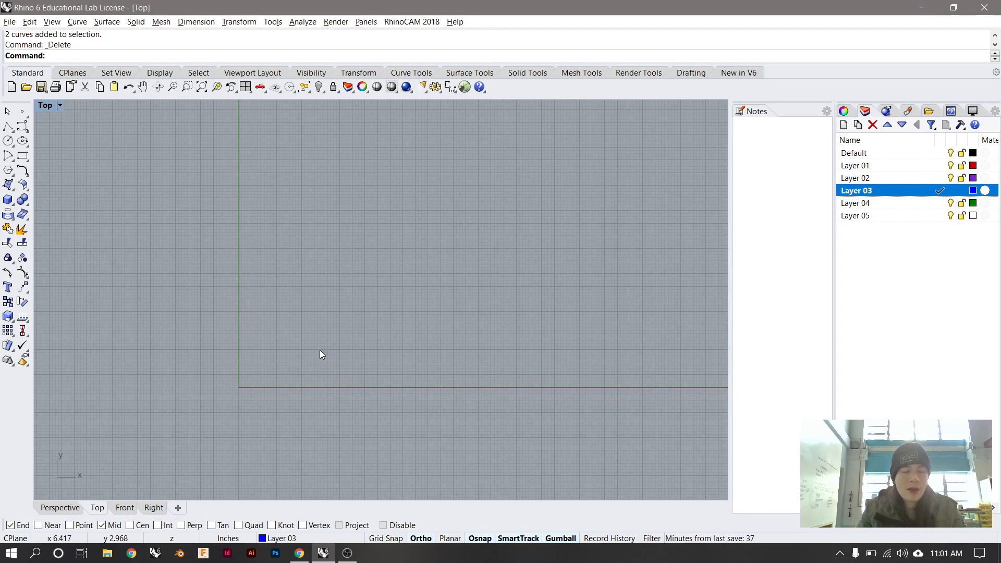
left_click(23, 156)
left_click(278, 299)
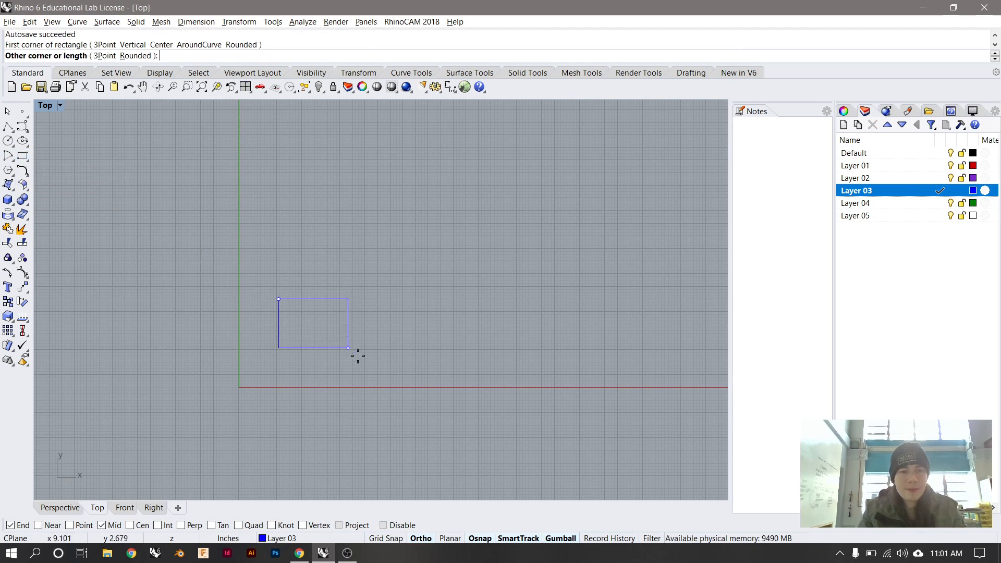
key("Escape")
Make Default the current layer.
double_click(875, 155)
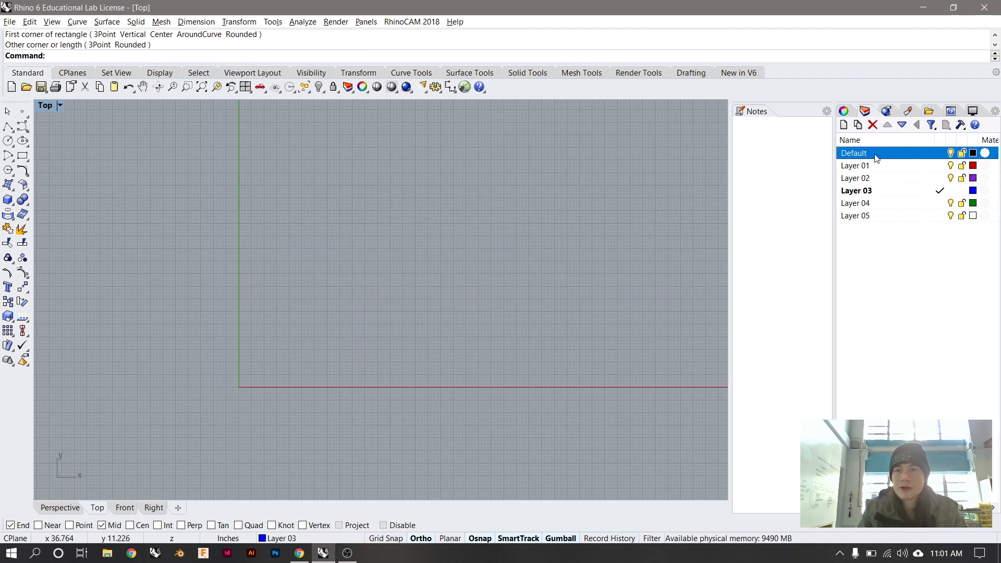
Draw a rectangle from the y-axis to an opposite corner at about x 6.4, y 4.3 inches.
left_click(22, 156)
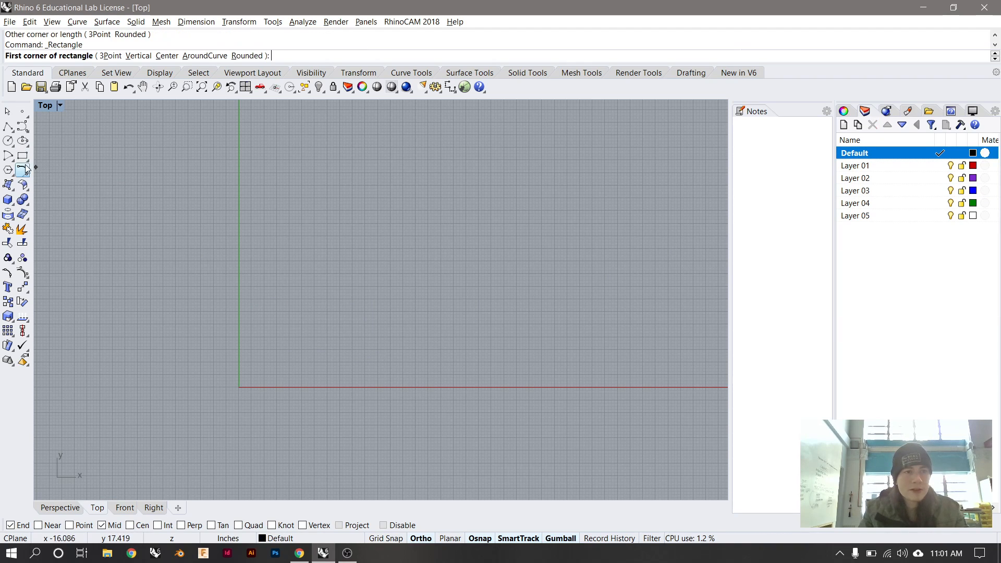
left_click(239, 267)
left_click(319, 332)
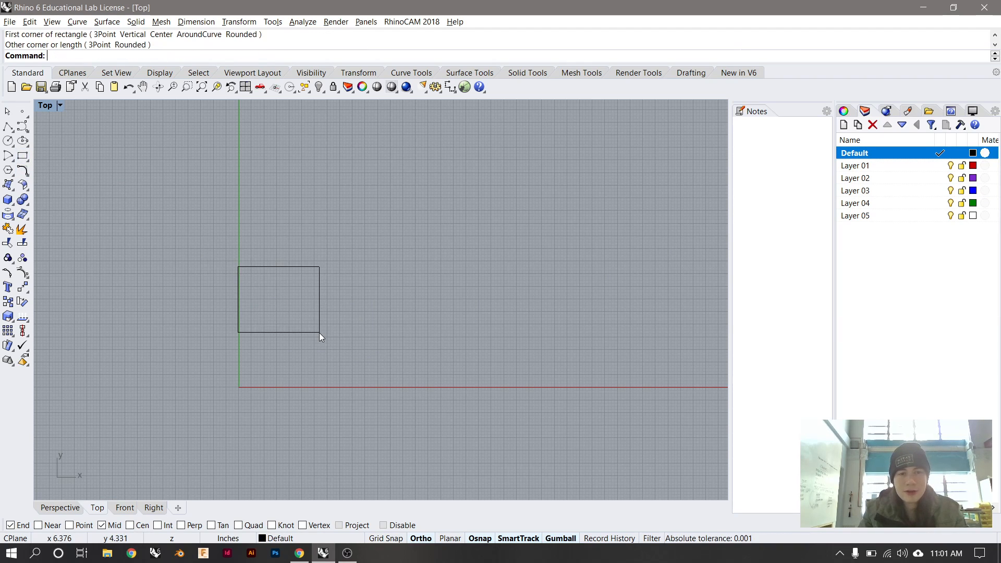
Mirror a copy of the rectangle using its upper-right corner as the mirror-plane start, and delete all the drawn rectangles.
scroll(327, 322, "up", 1)
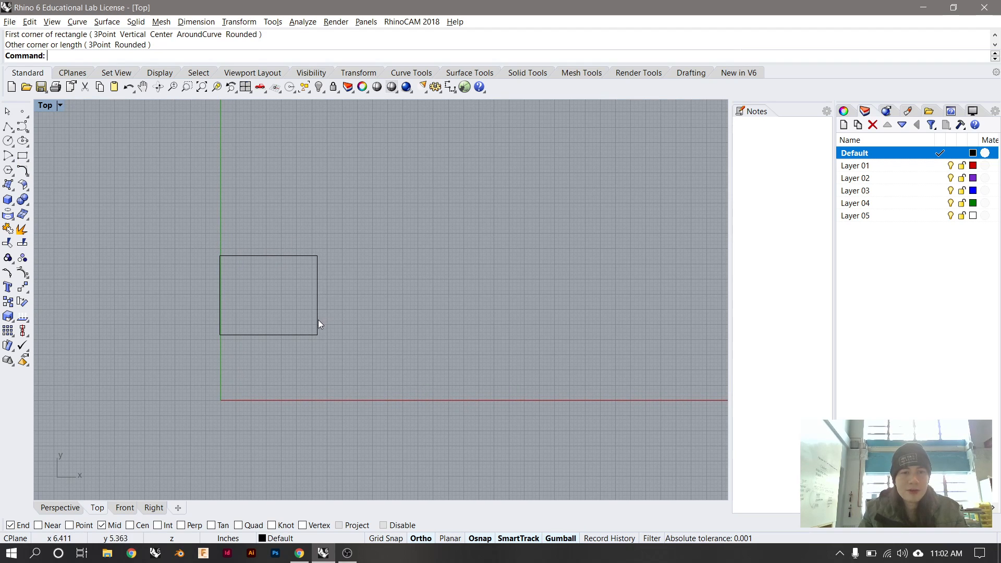
left_click(318, 319)
type("mirror")
key("Return")
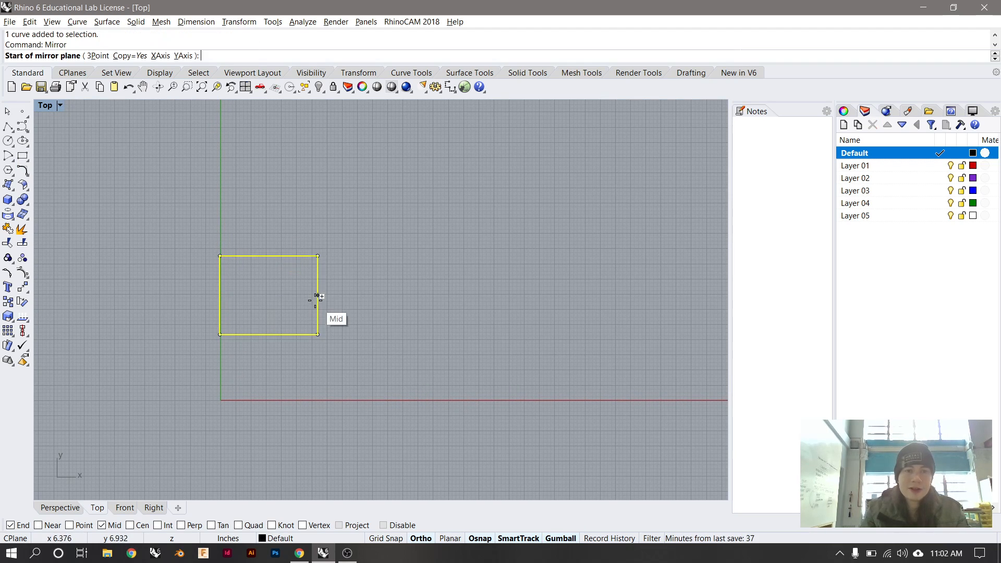
left_click(317, 256)
key("F8")
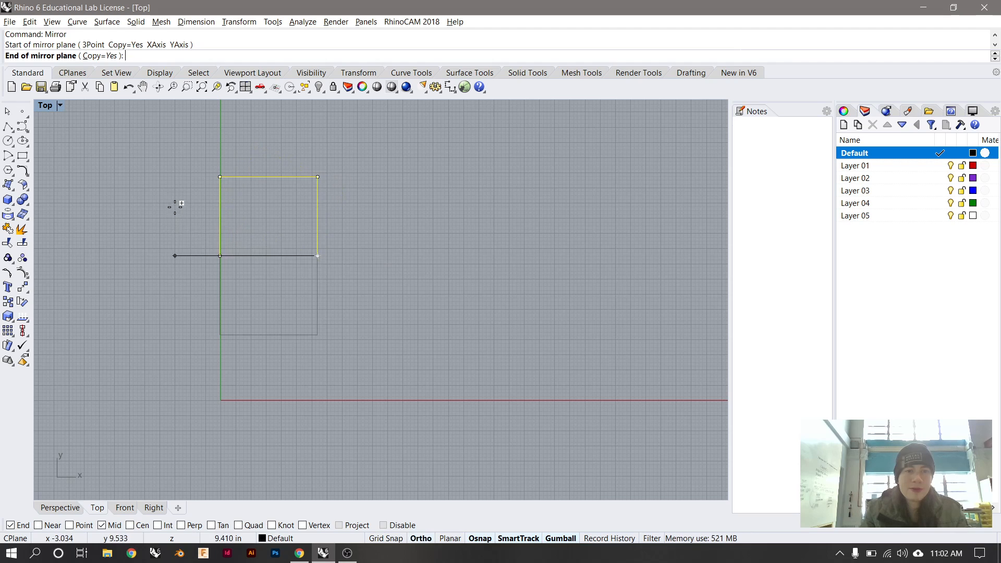
left_click(179, 181)
left_click_drag(400, 235, 214, 378)
key("Delete")
left_click(22, 156)
left_click(271, 244)
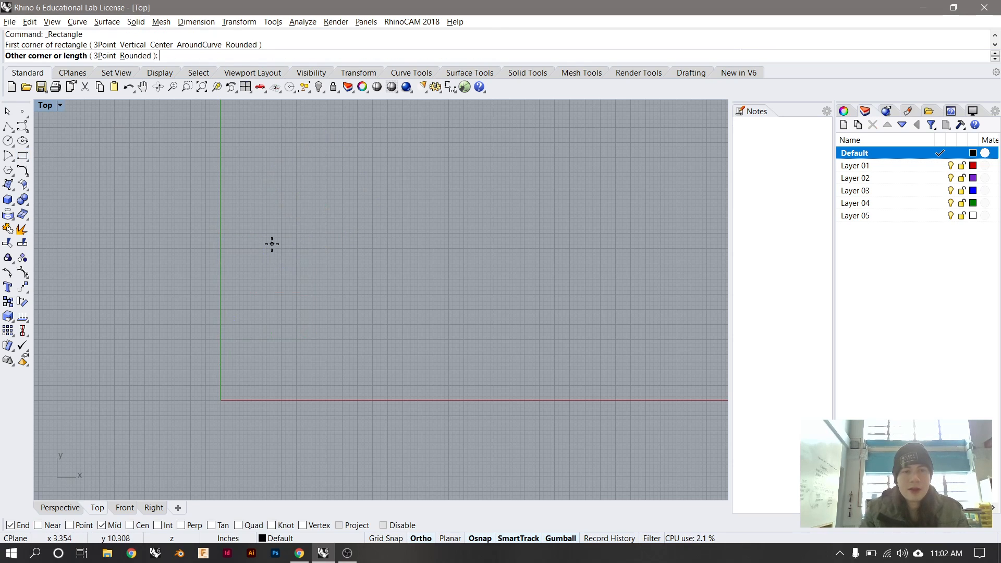
left_click(442, 362)
key("ctrl+z")
Draw a square near the origin with its upper-left corner at about x 3.1, y 9.9 inches.
key("Return")
left_click(268, 250)
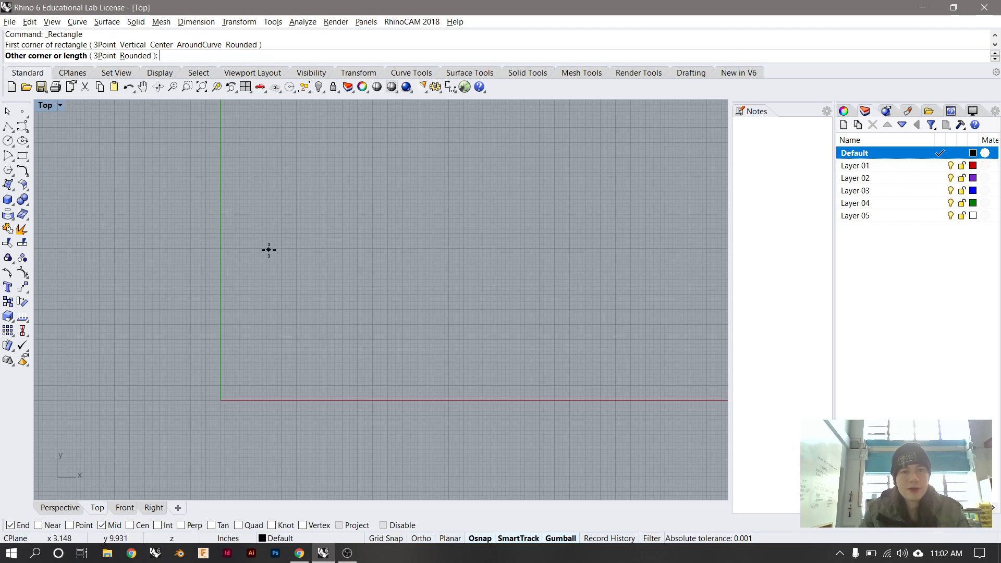
left_click(391, 346)
Rotate the square counterclockwise about its center so that it stands tilted on one corner.
left_click(391, 346)
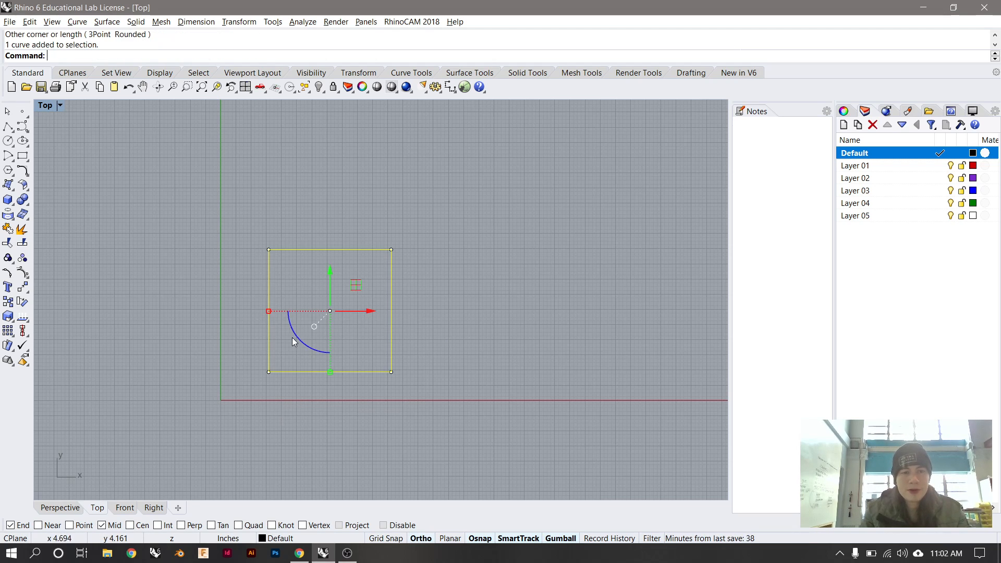
left_click_drag(298, 339, 321, 355)
left_click(470, 362)
right_click_drag(471, 362, 408, 379)
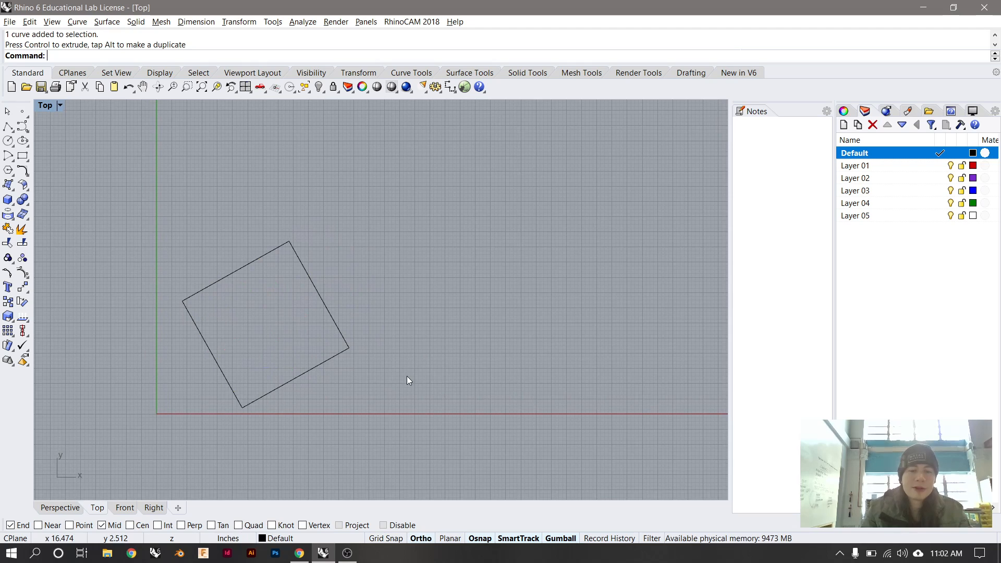
type("Mirror")
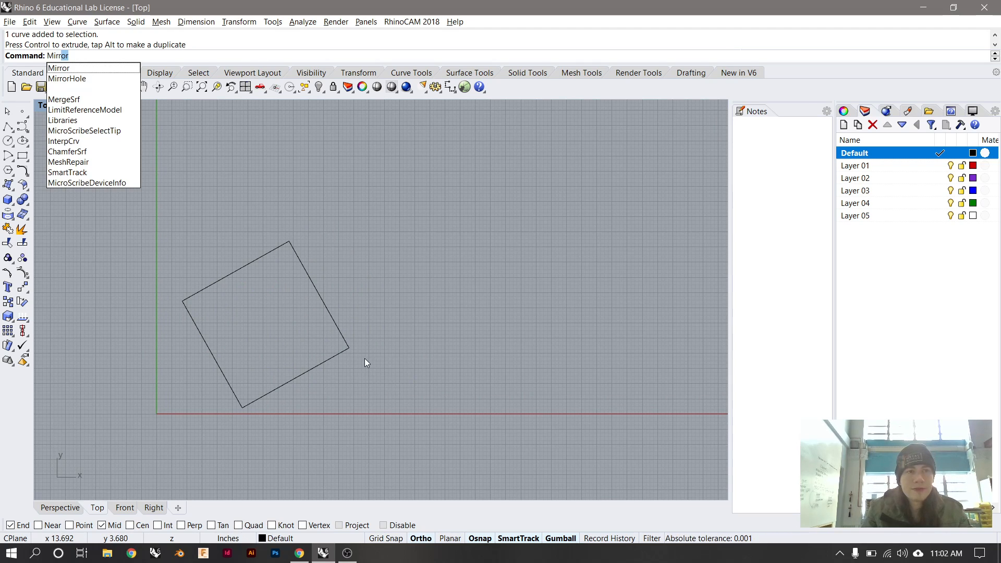
key("Return")
type("Mir")
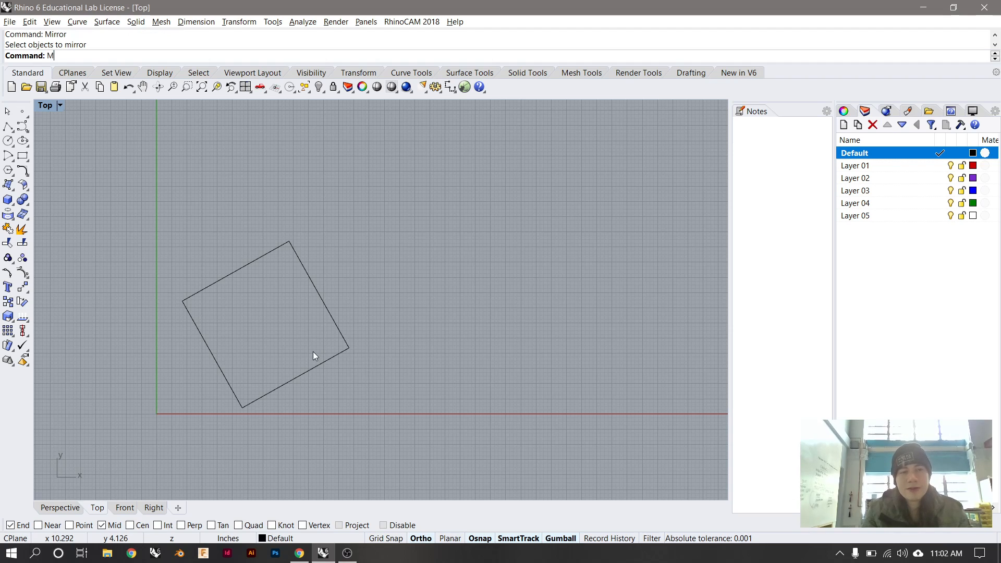
key("Escape")
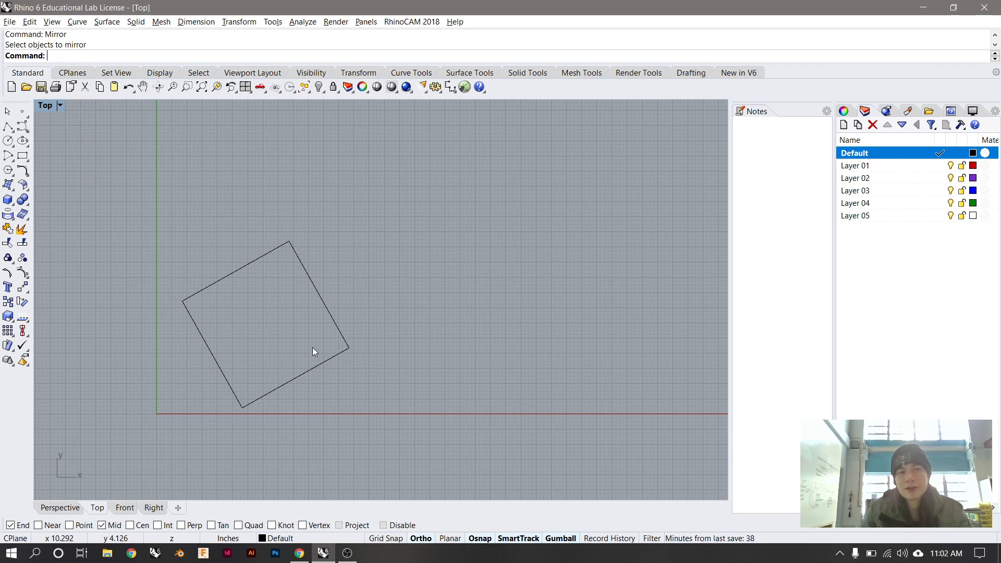
Show the Transform tools and mirror a copy of the tilted square across a vertical line through its rightmost corner.
left_click(23, 286)
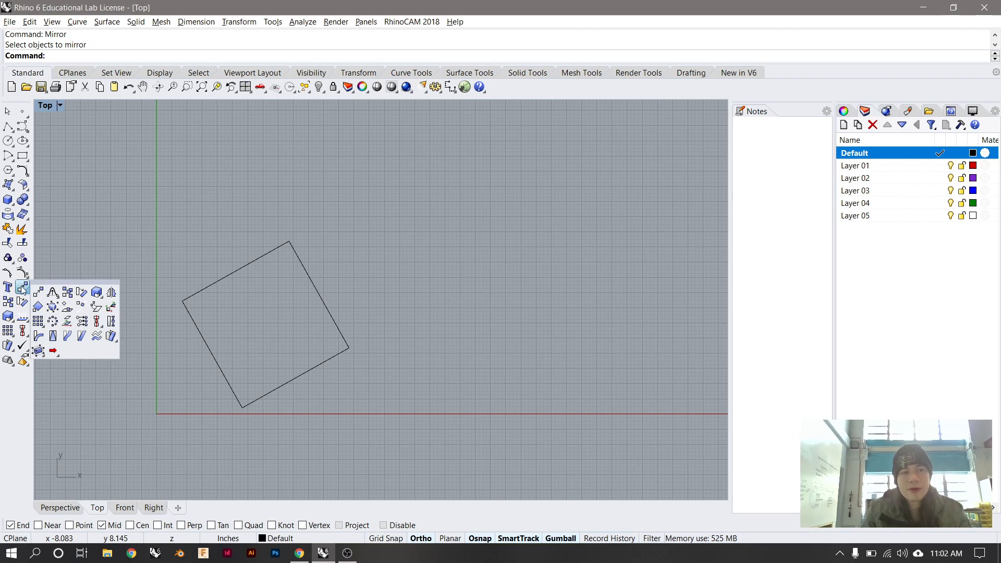
left_click(366, 75)
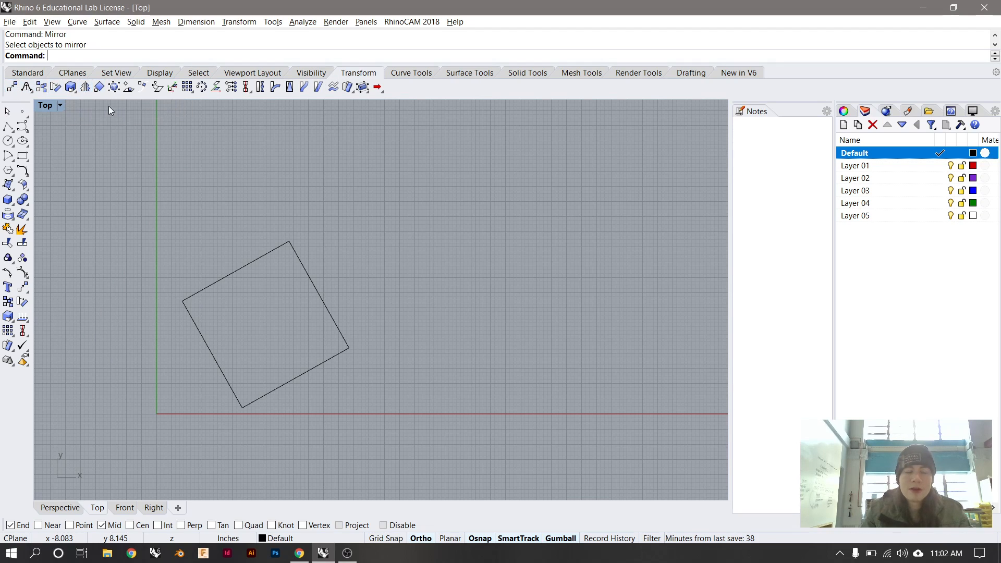
key("Return")
left_click(348, 346)
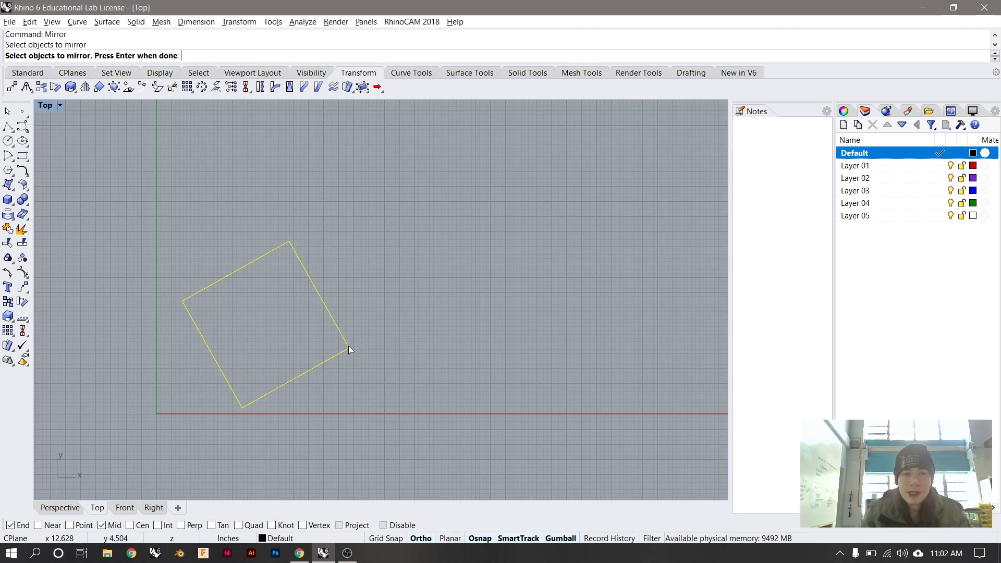
key("Return")
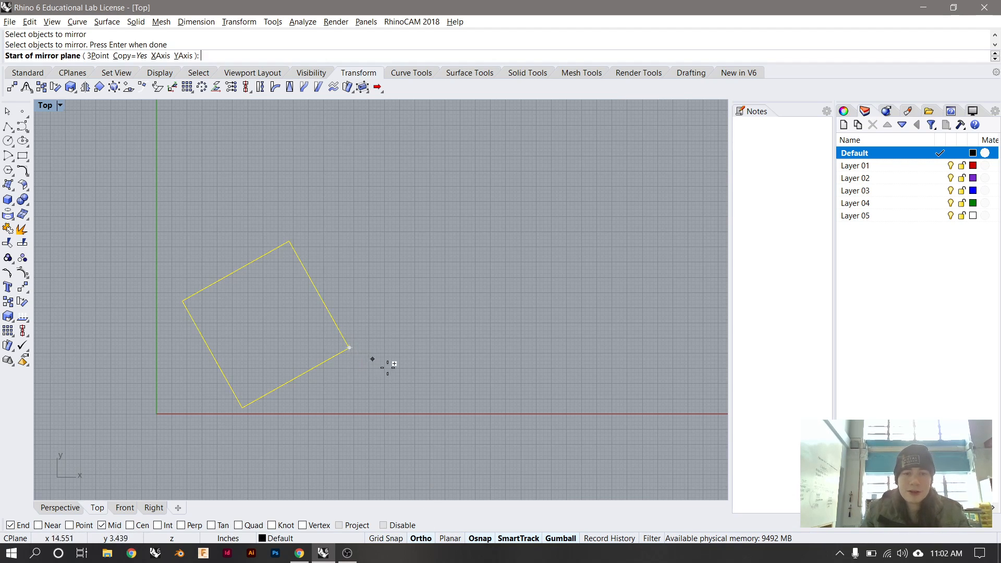
left_click(349, 347)
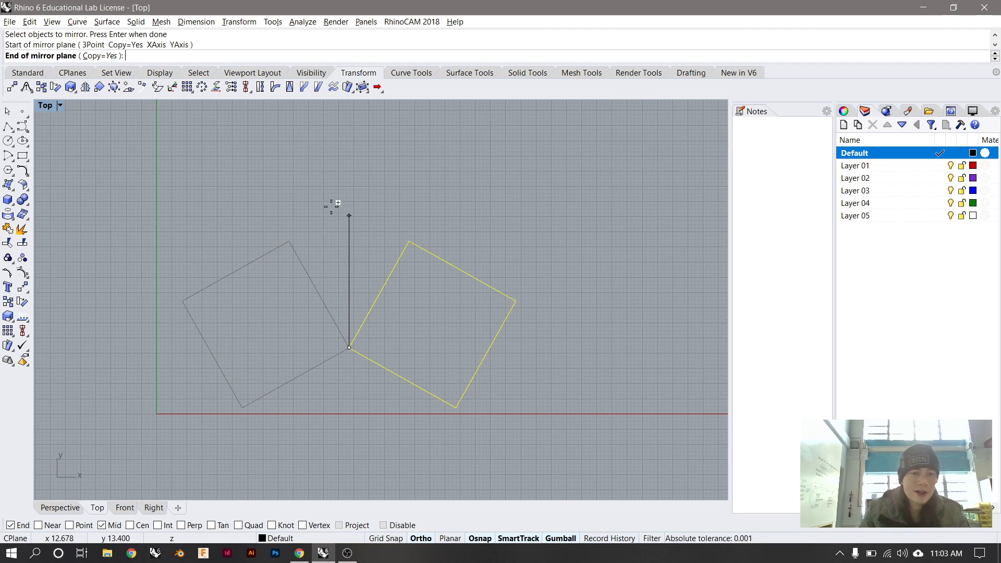
left_click(347, 147)
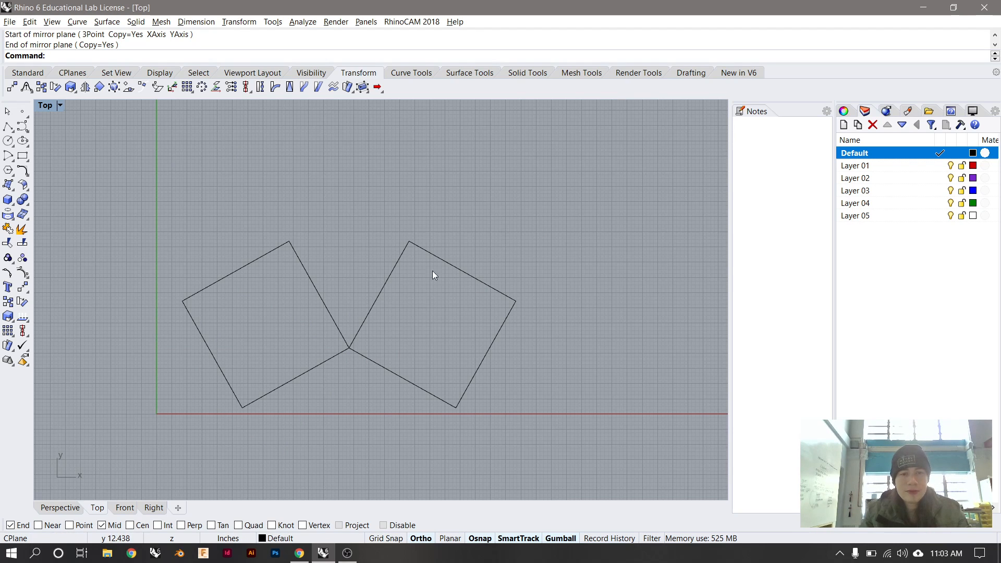
Switch to the exercise document in Google Docs and highlight direction 4 about surfaces and layer colors.
key("alt+Tab")
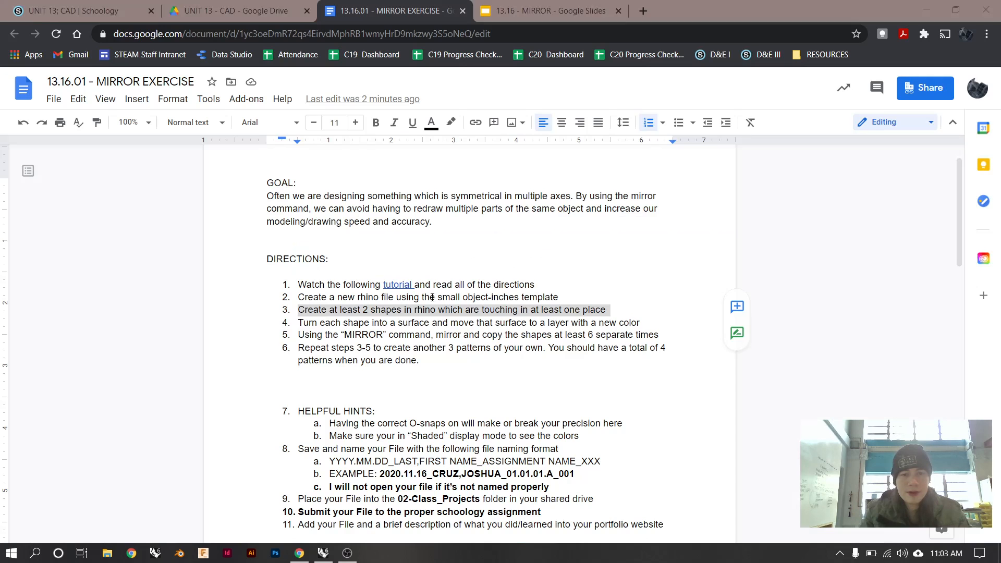
triple_click(373, 323)
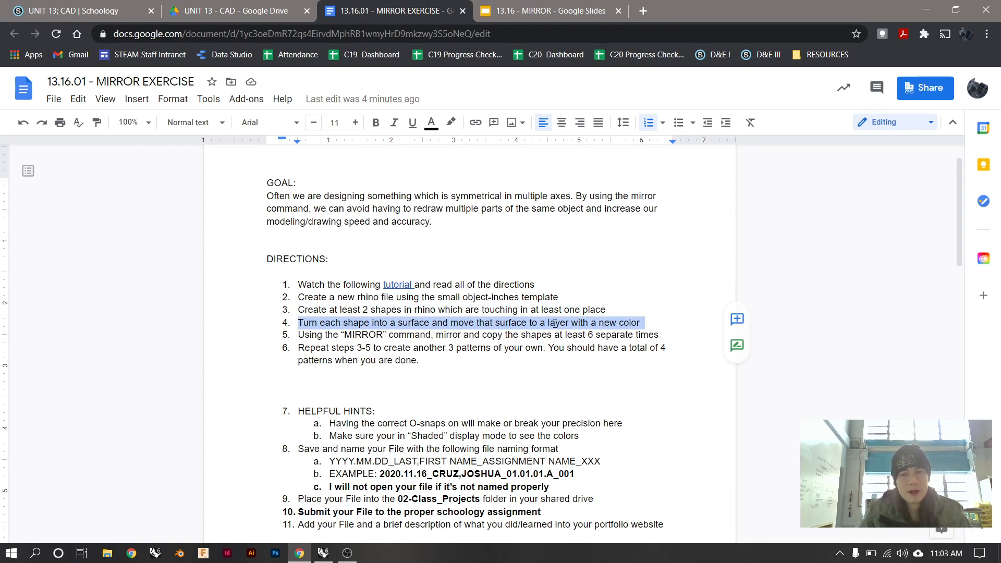
Switch to Rhino, make Layer 01 current and create a red planar surface from the original tilted square.
key("alt+Tab")
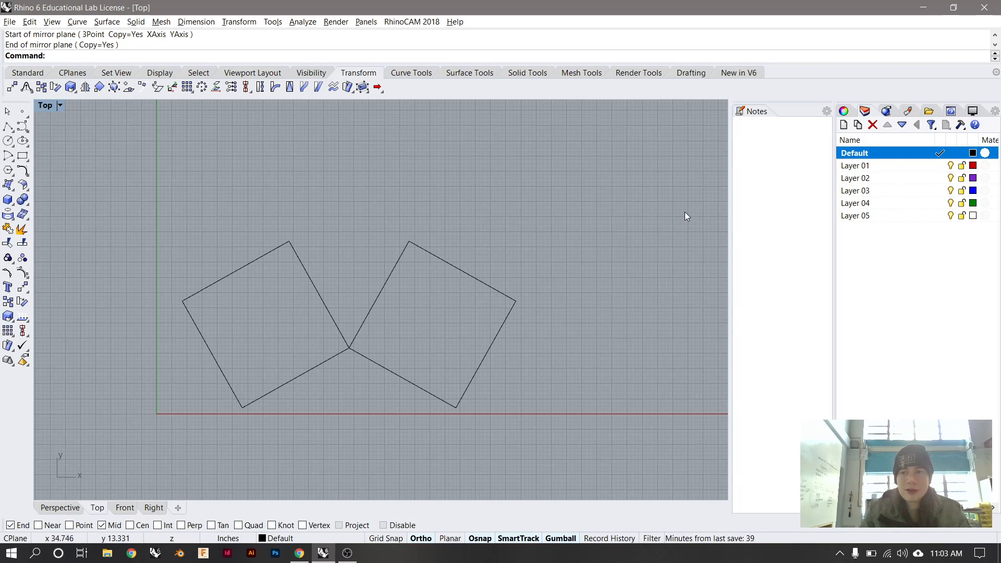
double_click(893, 166)
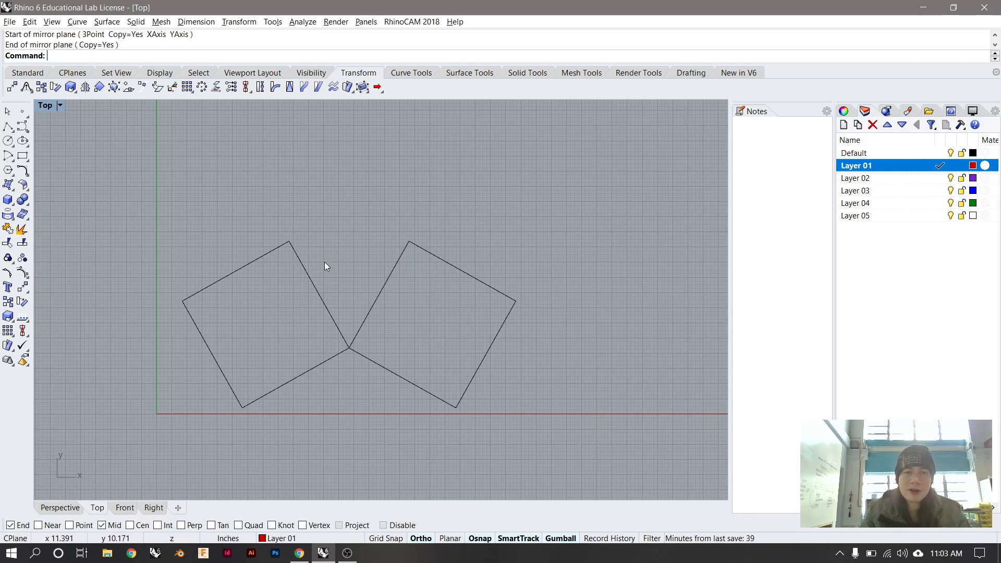
left_click(305, 270)
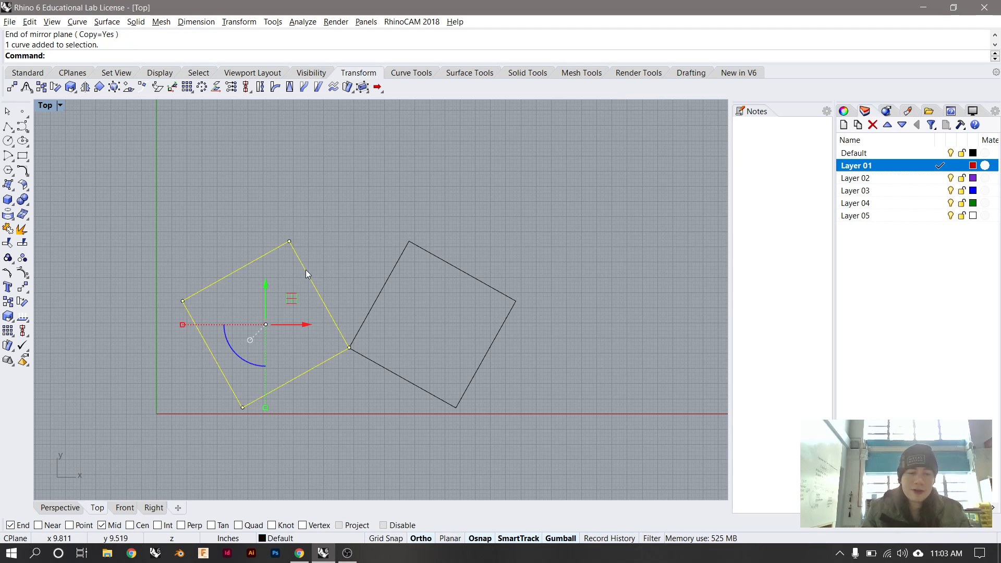
type("planarsrf")
key("Return")
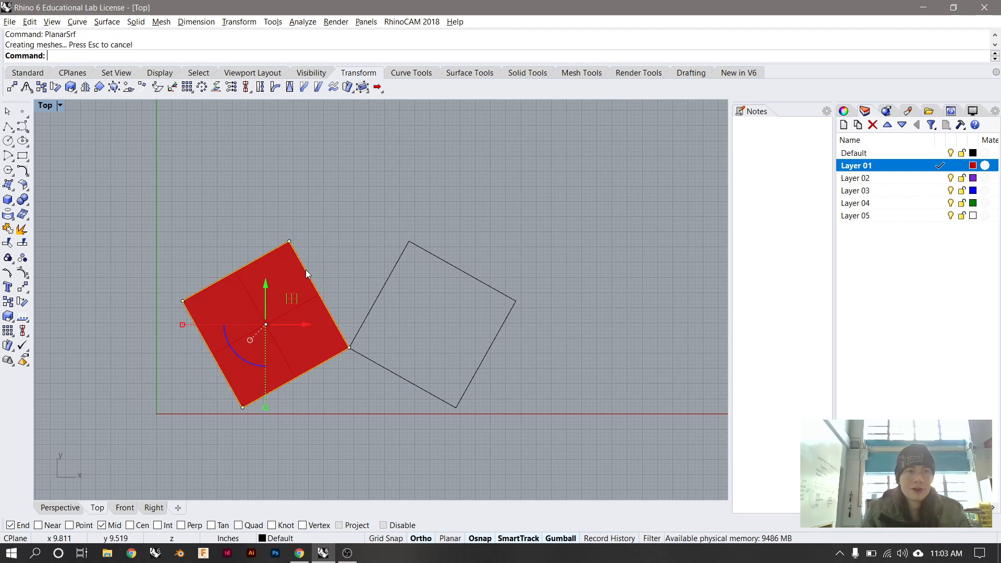
Make Layer 03 current and create a blue planar surface from the mirrored square.
double_click(916, 179)
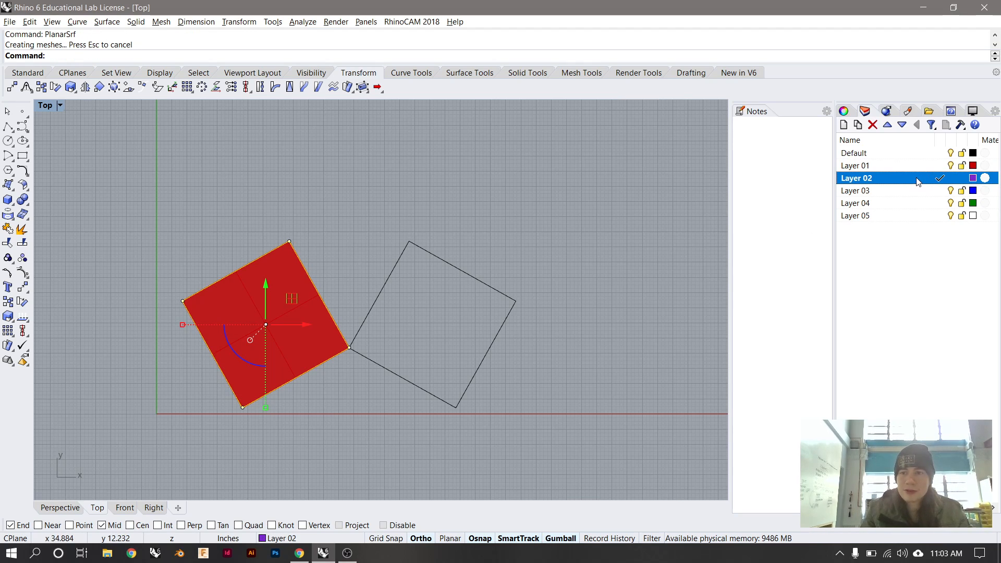
double_click(912, 191)
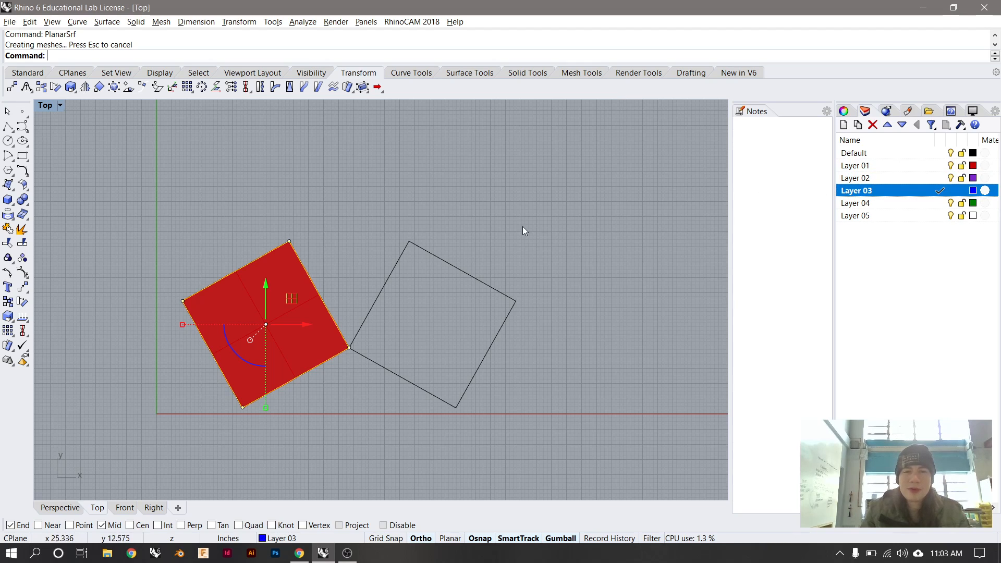
left_click(451, 274)
left_click(453, 269)
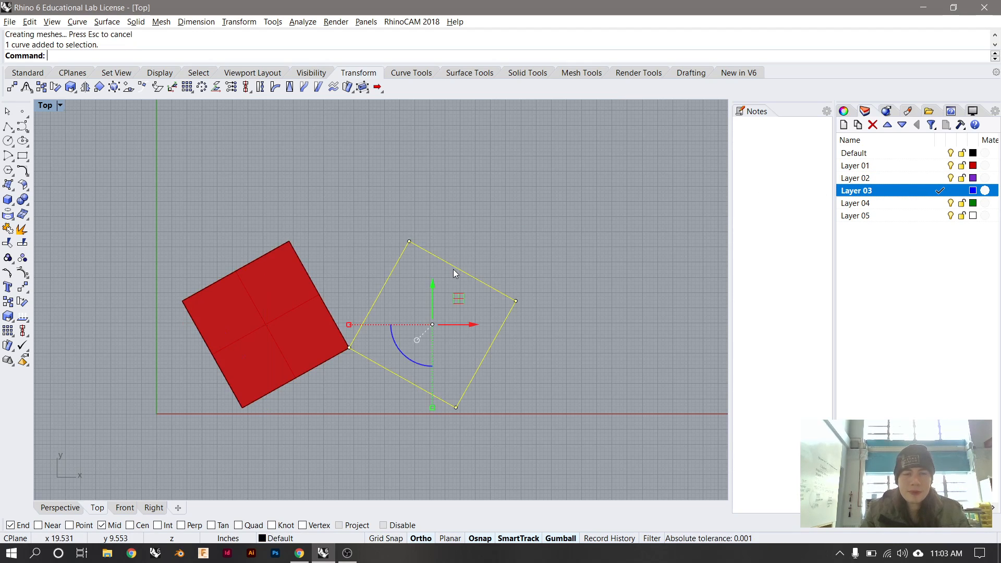
key("Return")
left_click(502, 260)
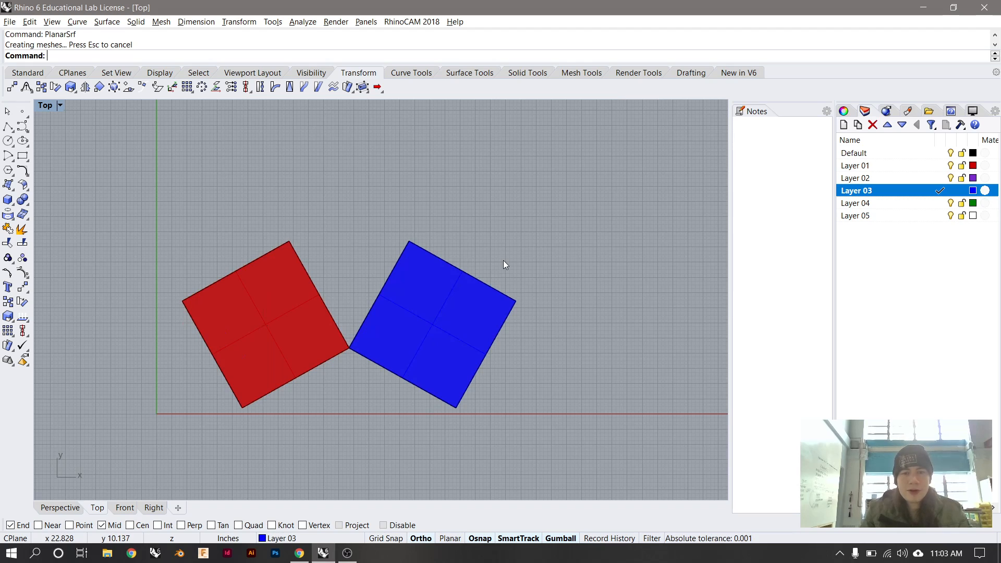
Switch to the exercise document in Google Docs and highlight direction 5 about mirroring the shapes.
left_click_drag(573, 181, 524, 218)
left_click(383, 326)
left_click(271, 331)
key("alt+Tab")
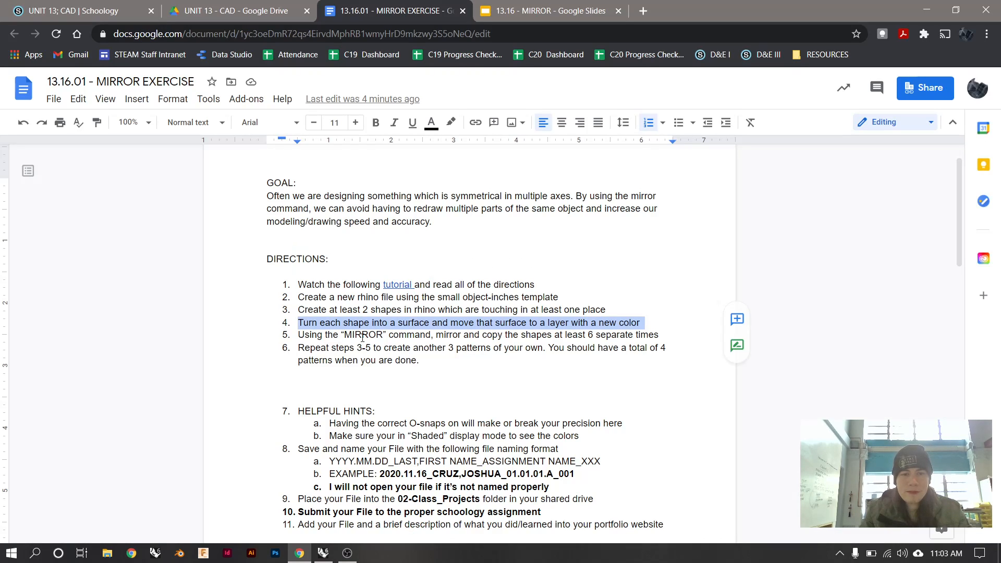
triple_click(363, 335)
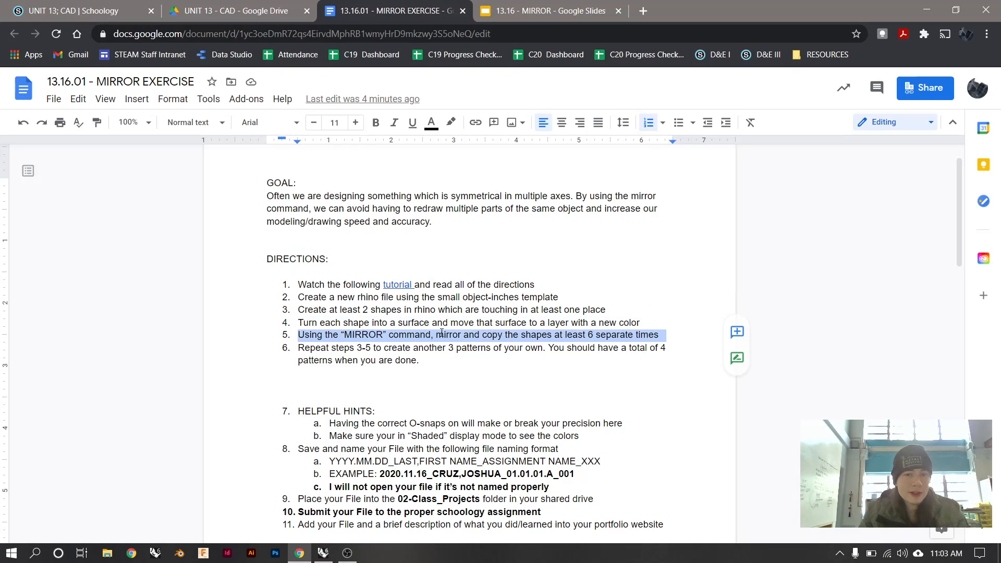
Return to Rhino and mirror a copy of both colored squares downward across a horizontal line through their lowest corners.
key("alt+Tab")
left_click(493, 245)
left_click_drag(508, 236, 124, 449)
right_click(494, 395)
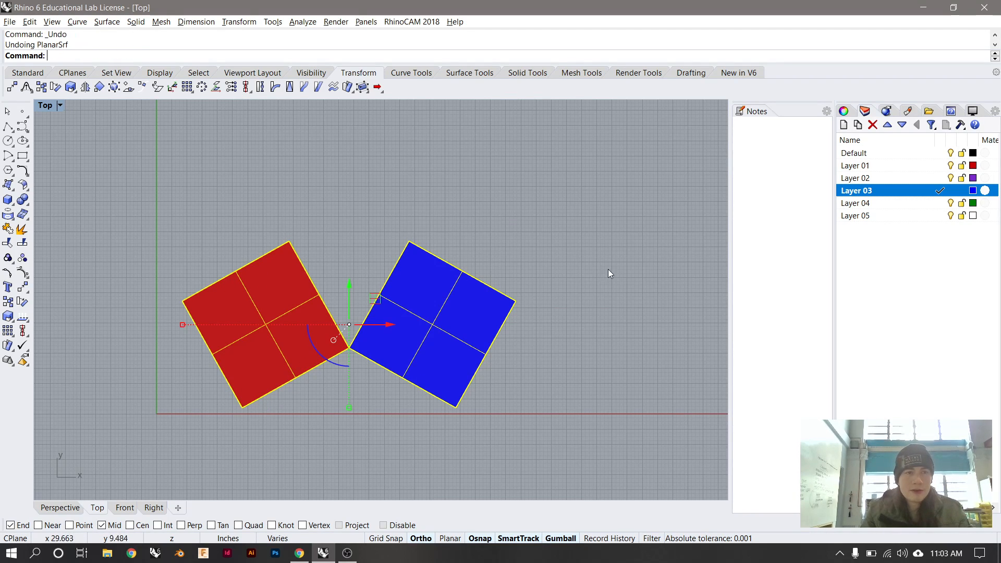
key("ctrl+z")
type("mirror")
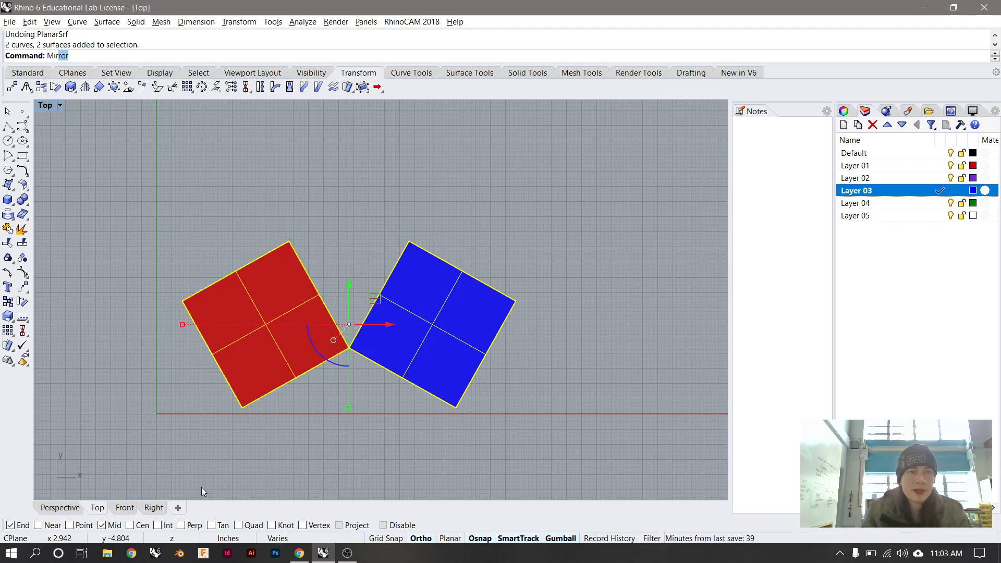
key("Return")
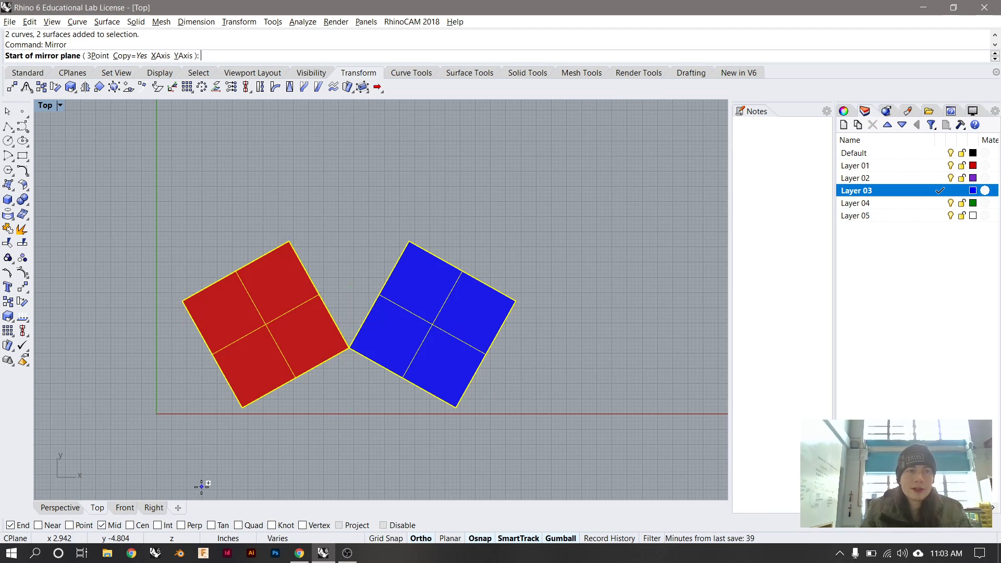
left_click(457, 407)
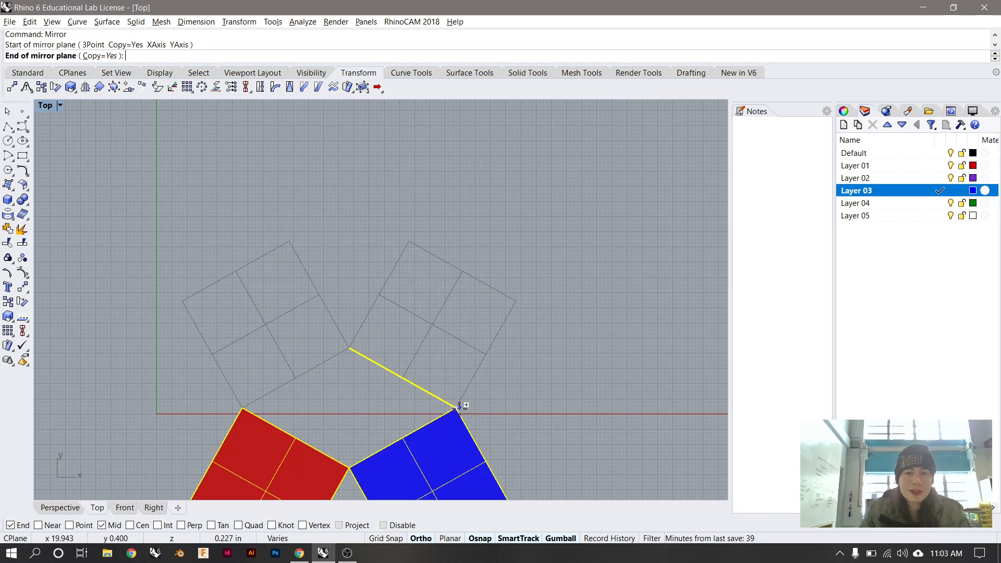
left_click(242, 405)
Mirror a copy of all four squares across a vertical line through the rightmost corners of the blue squares.
scroll(249, 418, "down", 3)
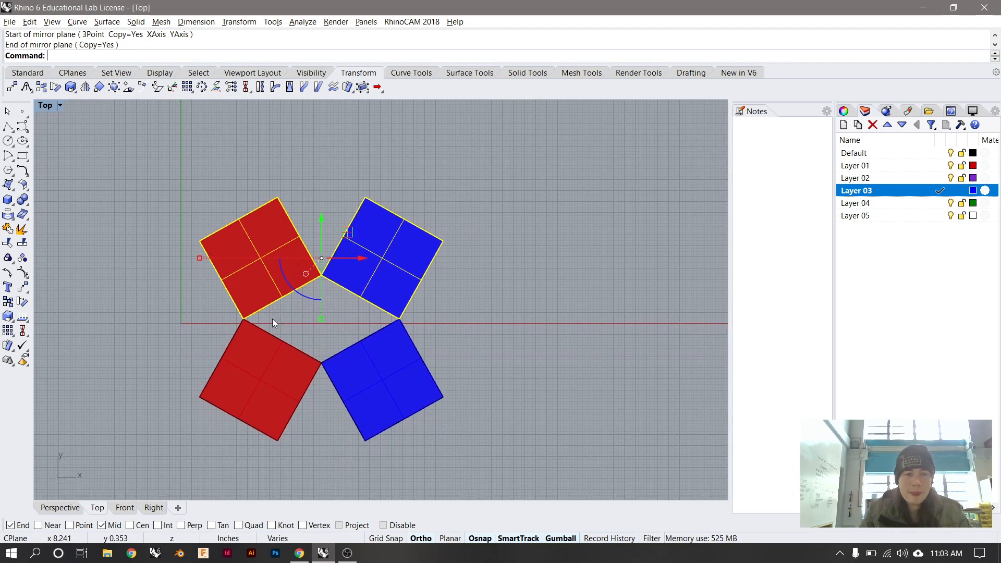
left_click_drag(477, 230, 203, 433)
key("Return")
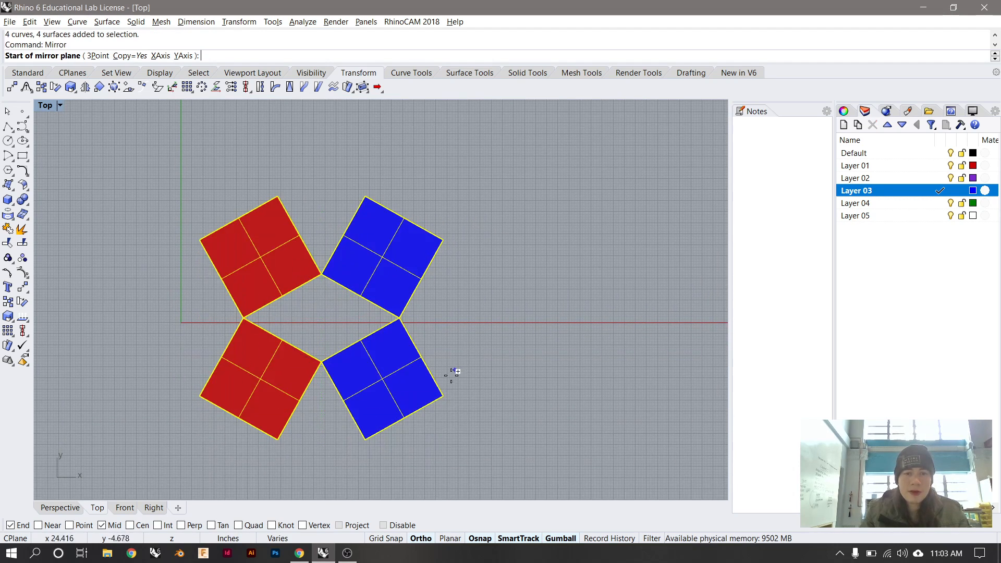
left_click(443, 396)
left_click(448, 249)
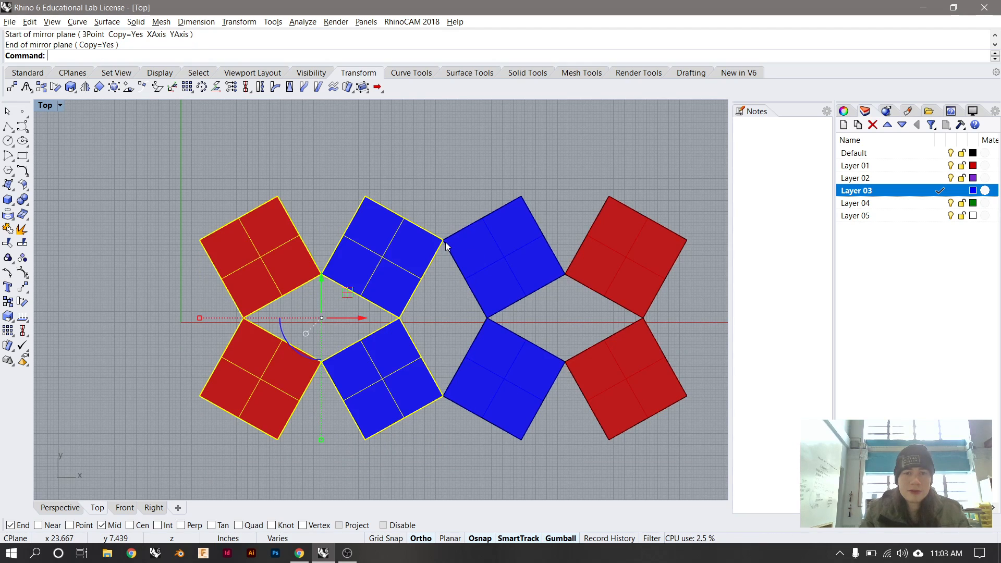
Mirror a copy of the eight squares upward across a horizontal line through the top row's highest corners.
scroll(458, 262, "down", 3)
right_click_drag(607, 219, 513, 268)
key("ctrl+a")
key("Return")
left_click(461, 260)
left_click(171, 261)
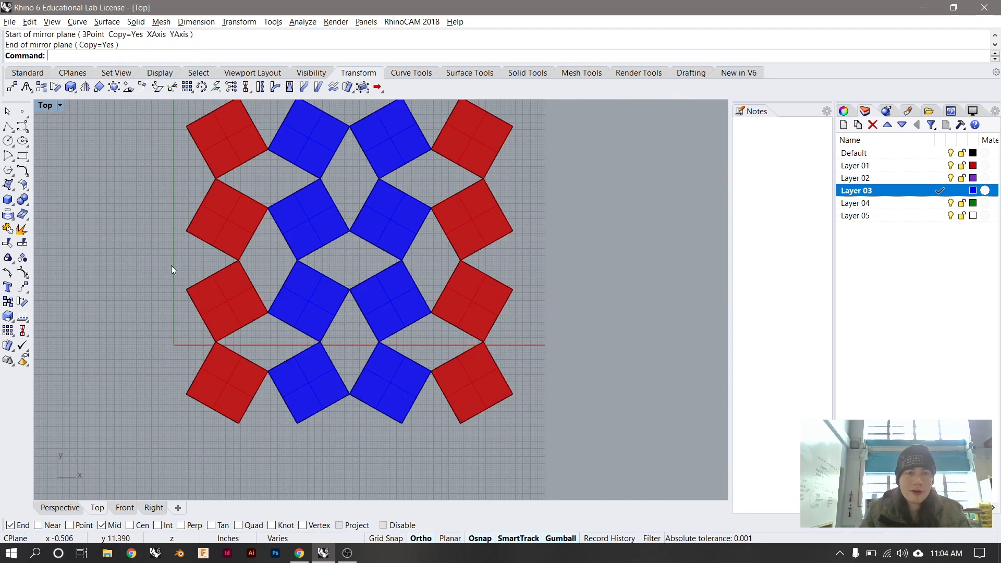
Mirror a copy of the sixteen-square pattern across a vertical line through its rightmost corners.
scroll(171, 264, "down", 5)
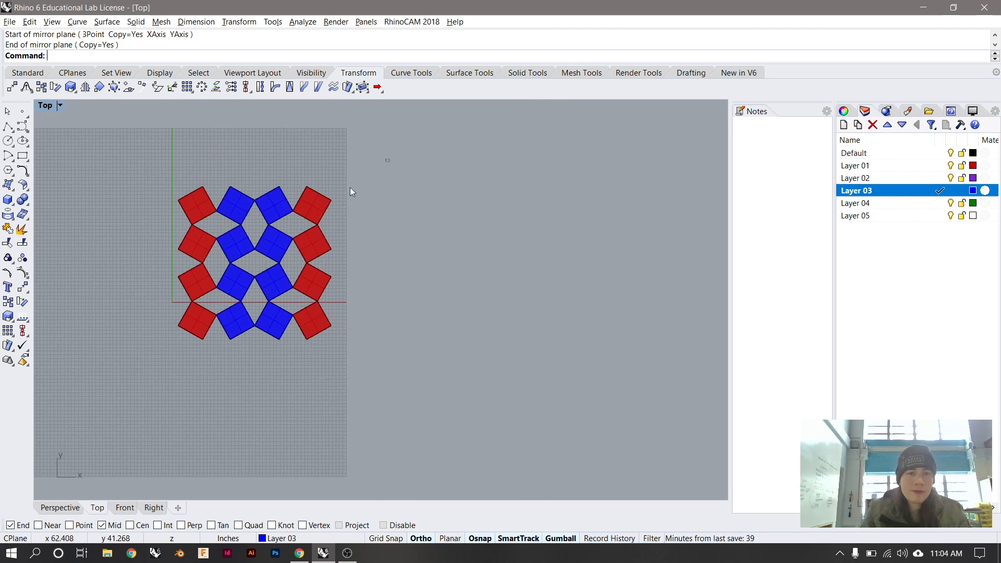
left_click_drag(100, 392, 100, 392)
key("Return")
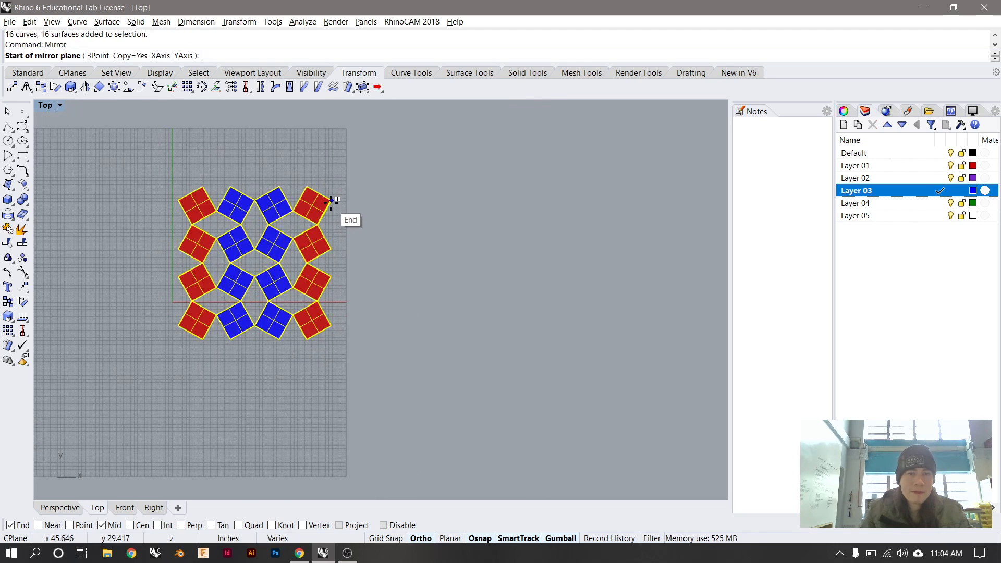
left_click(332, 203)
left_click(324, 448)
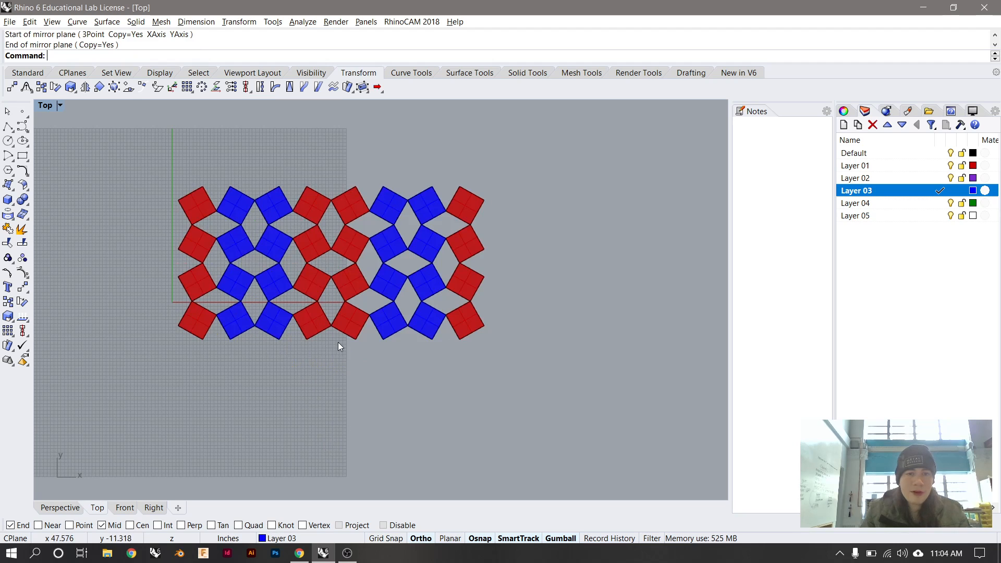
Mirror a copy of the widened four-row pattern upward across a horizontal line through its topmost corners.
scroll(337, 344, "down", 1)
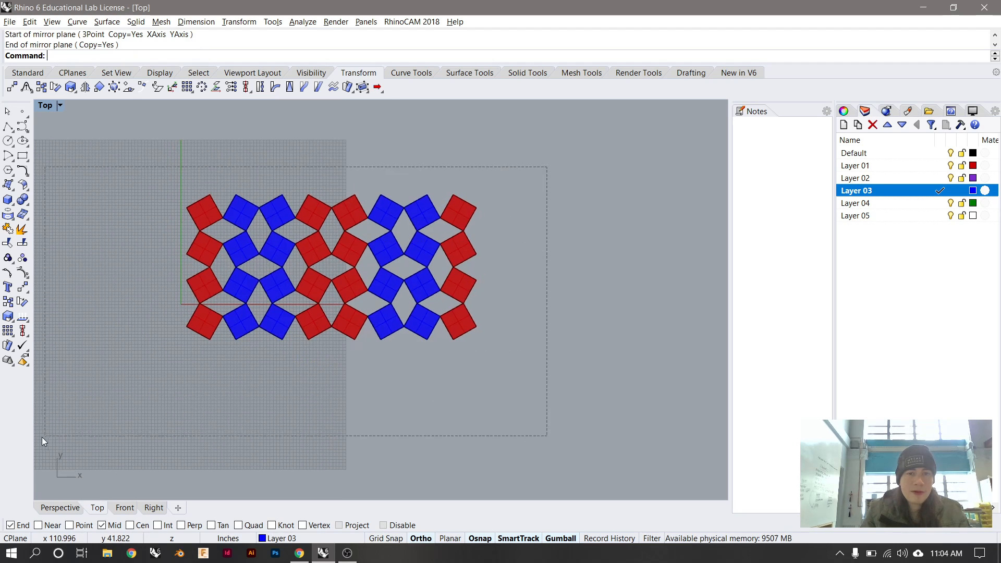
key("ctrl+a")
key("Return")
left_click(382, 195)
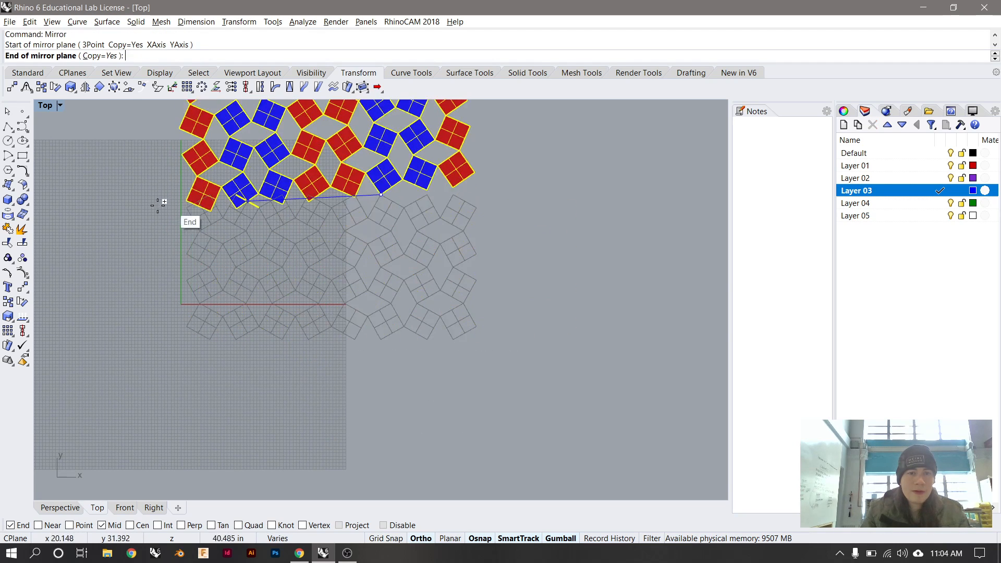
left_click(117, 208)
Mirror a copy of the eight-by-eight pattern across a vertical line through its rightmost corners.
right_click_drag(313, 104, 316, 200)
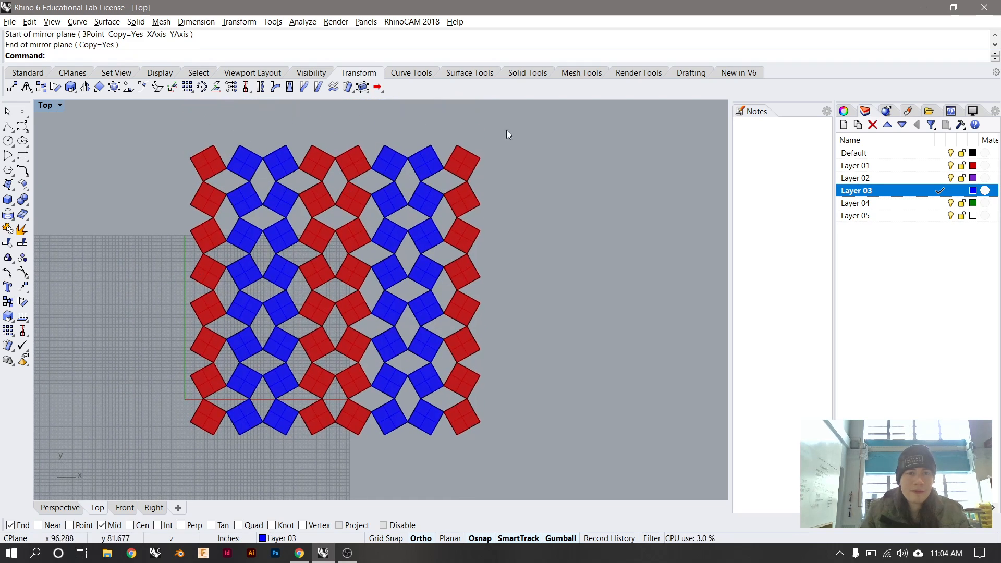
left_click_drag(536, 125, 106, 482)
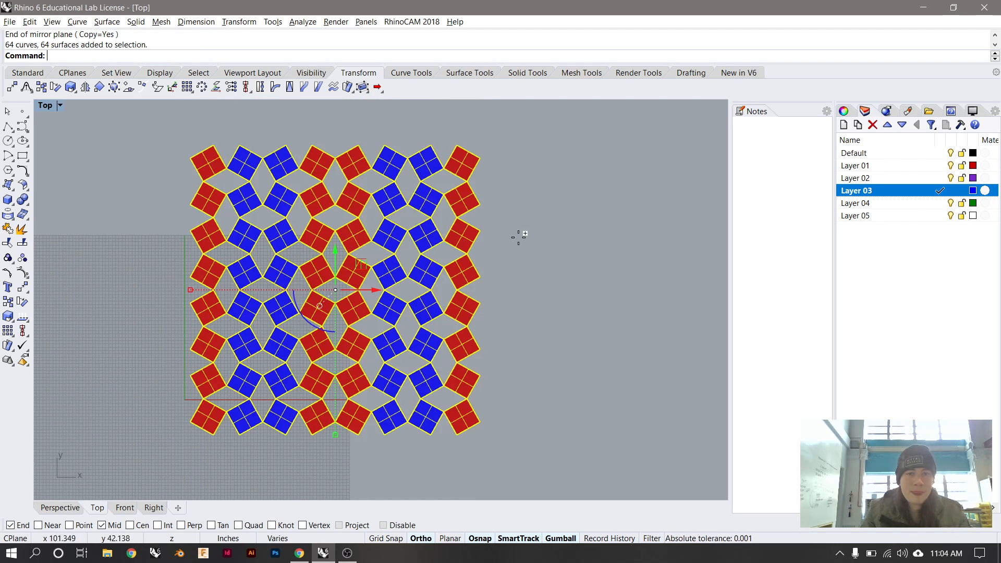
key("Return")
left_click(479, 158)
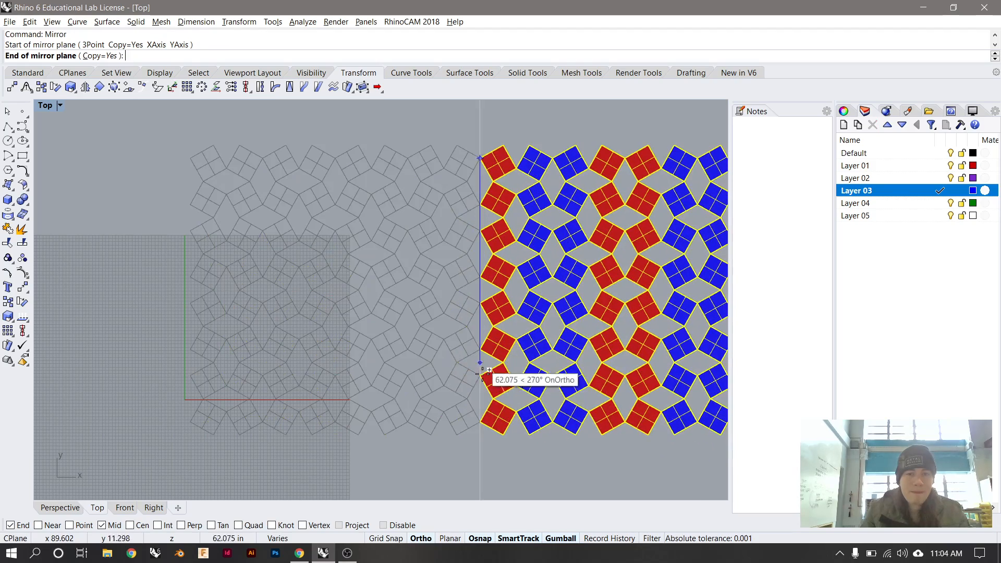
left_click(485, 428)
right_click_drag(486, 430, 401, 418)
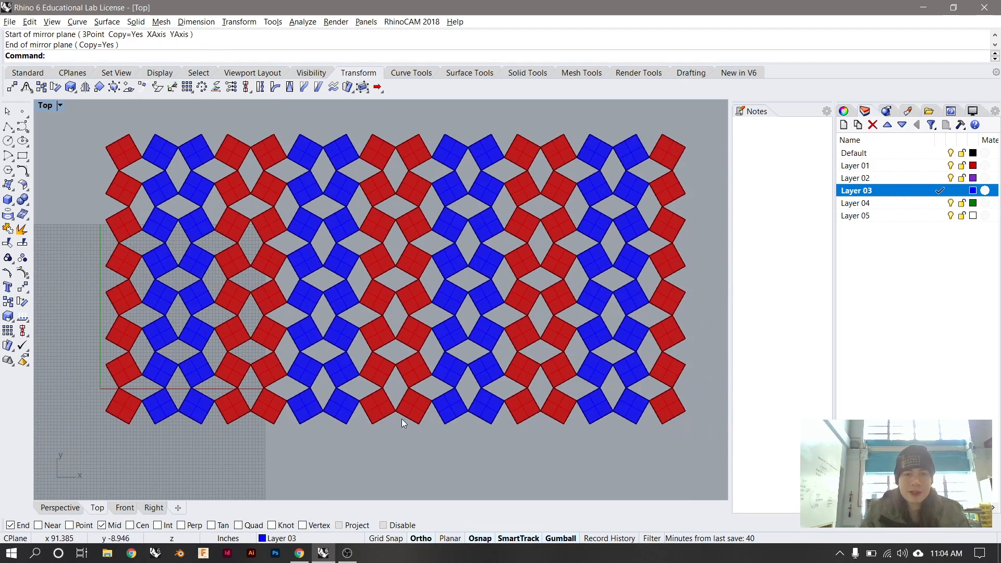
Change the color of Layer 01 to a light red with RGB 219, 131, 131.
scroll(401, 418, "up", 3)
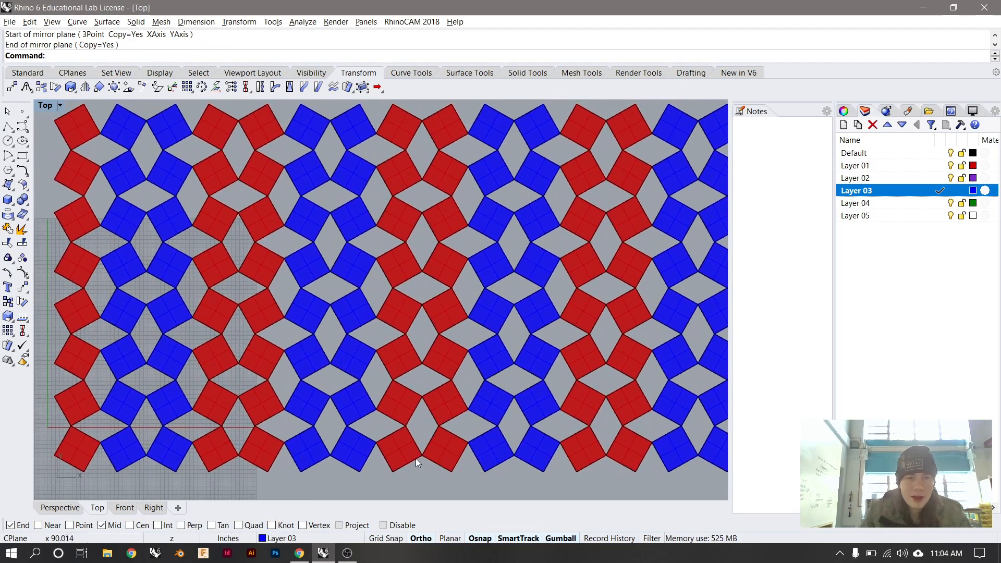
scroll(417, 448, "up", 3)
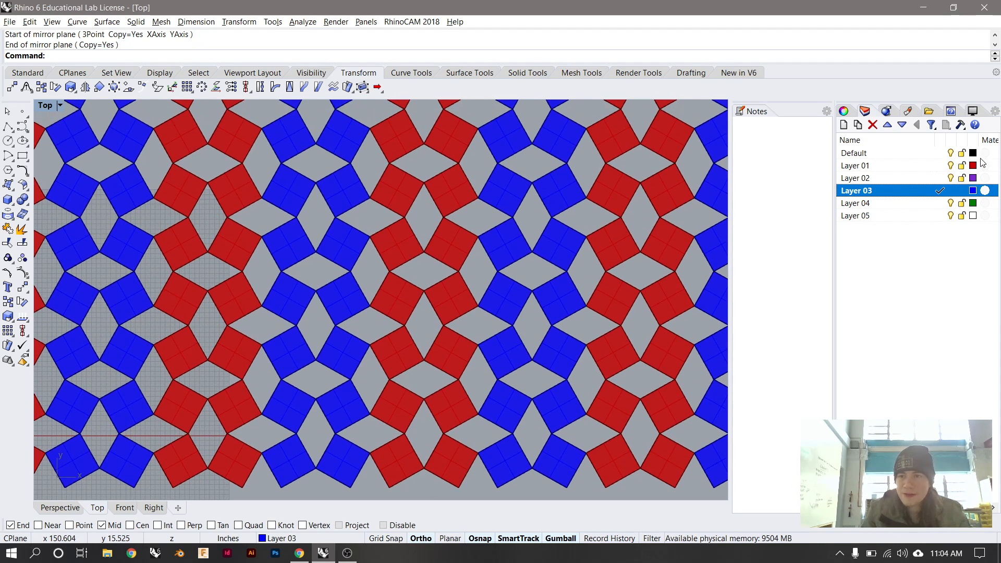
left_click(973, 166)
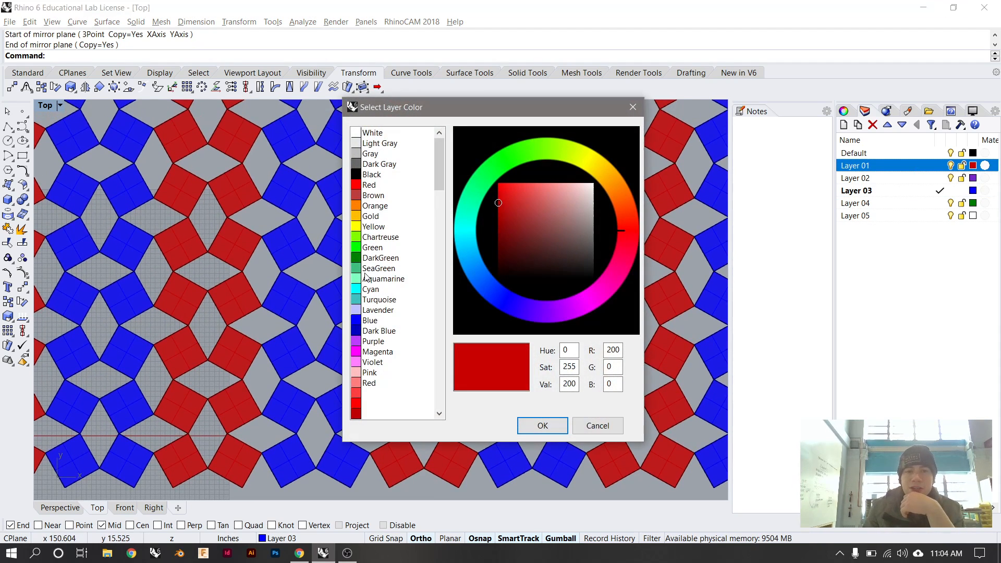
left_click_drag(498, 205, 556, 195)
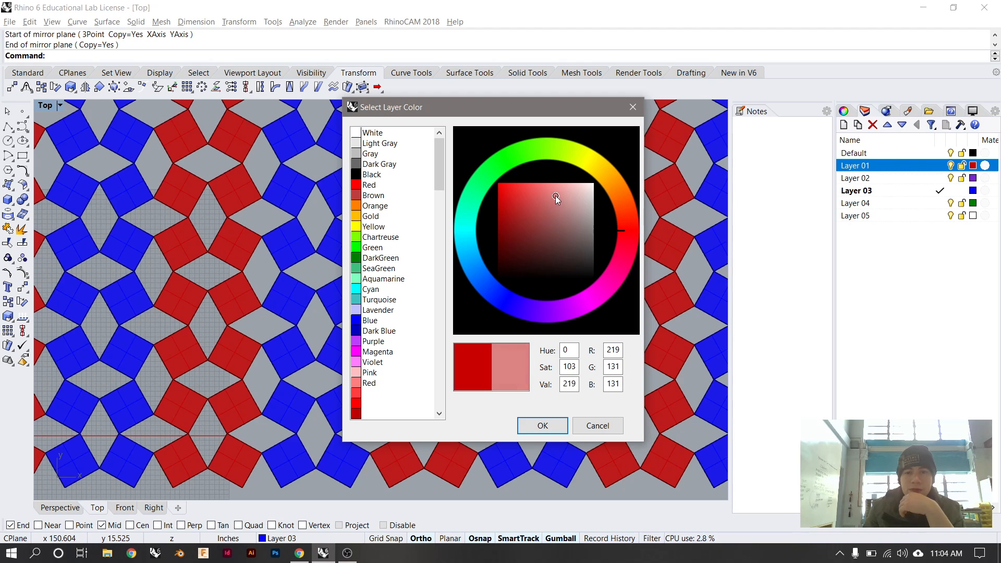
left_click(542, 425)
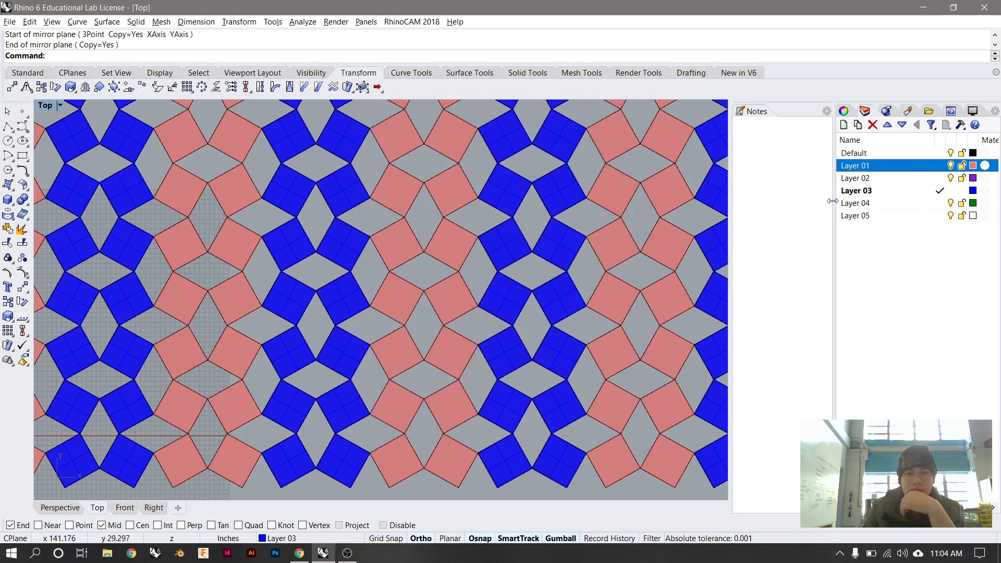
Change the color of Layer 03 to a light, muted blue.
left_click(972, 191)
left_click_drag(573, 189, 560, 197)
left_click(537, 426)
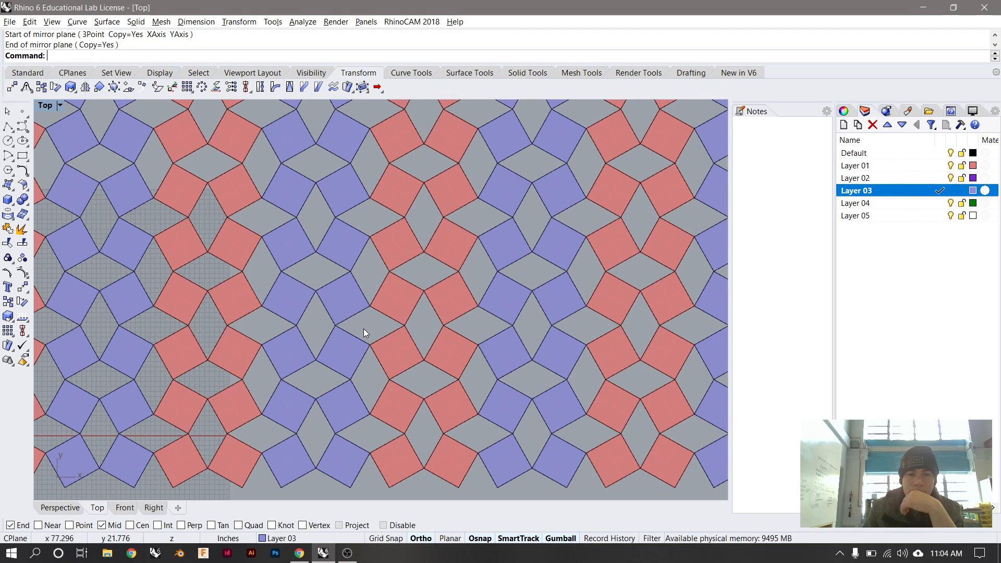
Switch to the mirror exercise document in Google Docs to review direction 6, then return to Rhino.
scroll(312, 386, "down", 5)
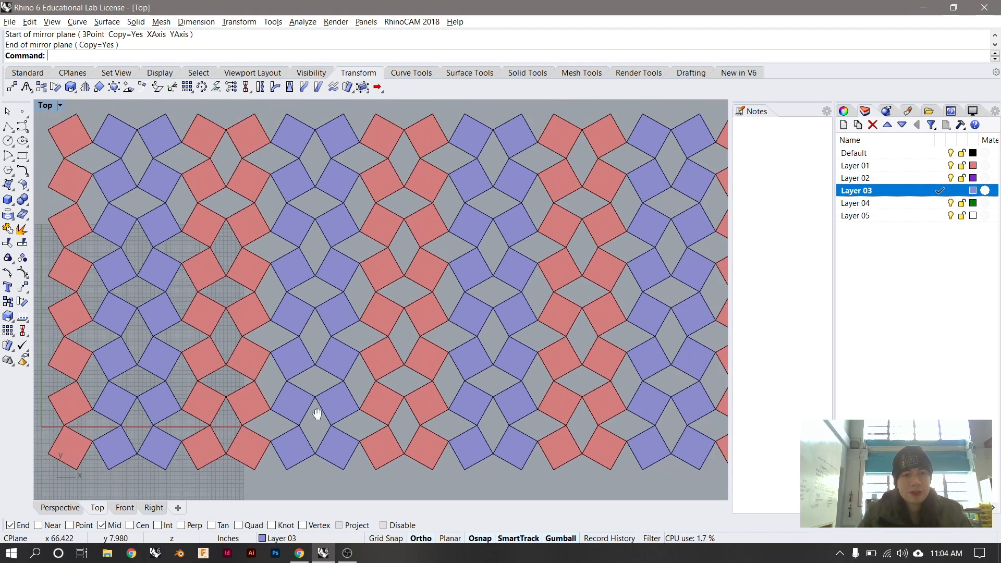
key("alt+Tab")
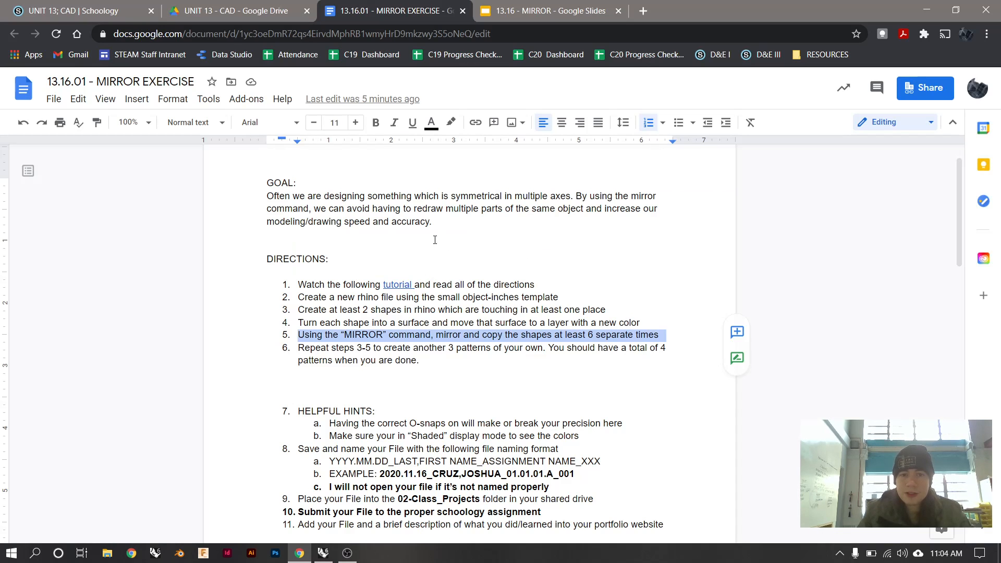
triple_click(369, 347)
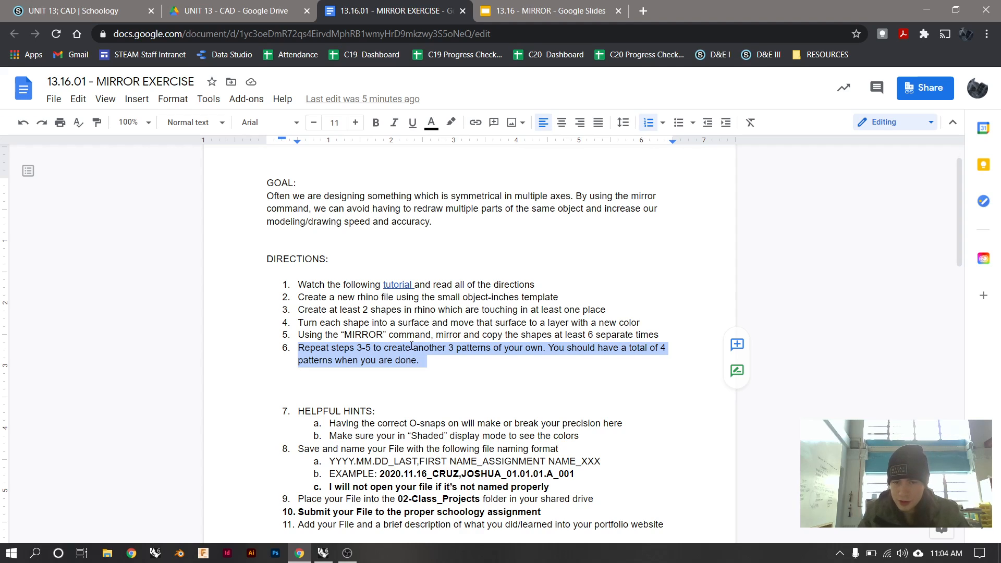
double_click(557, 348)
double_click(451, 348)
left_click_drag(549, 347, 661, 367)
key("alt+Tab")
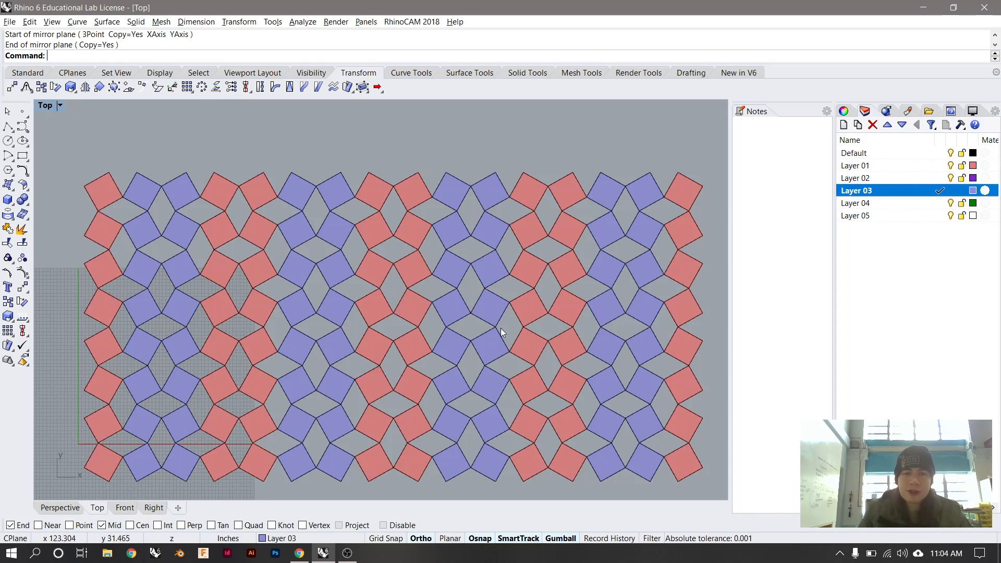
Move the entire red and blue pattern horizontally in the positive x direction, well clear of the grid around the origin.
scroll(454, 327, "up", 4)
scroll(445, 298, "up", 1)
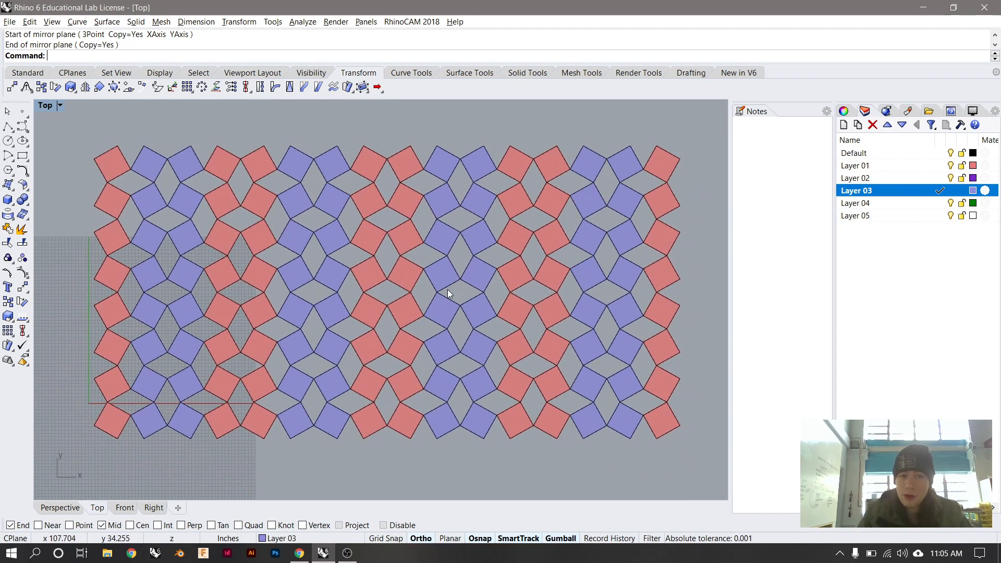
right_click_drag(447, 289, 410, 238)
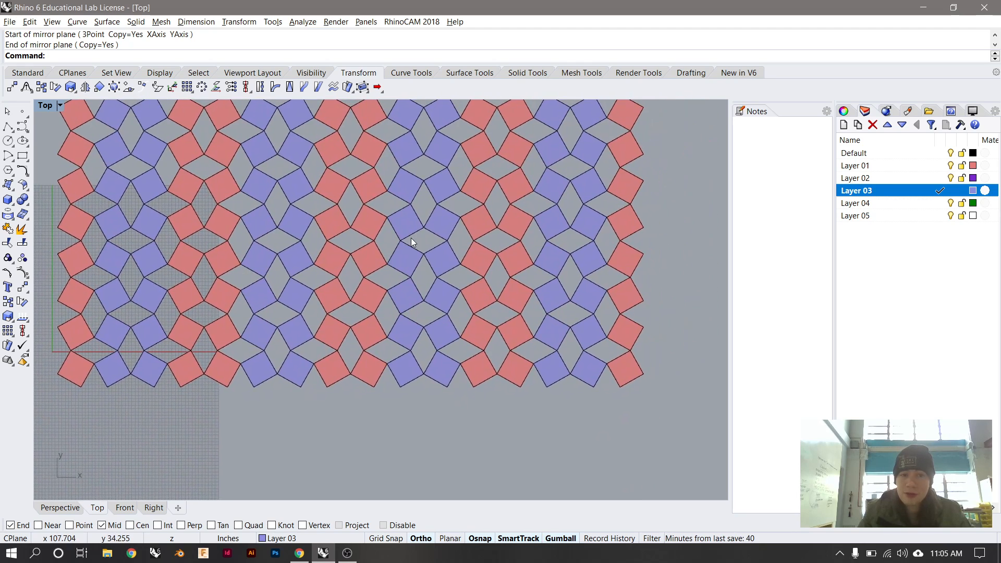
scroll(417, 260, "down", 3)
scroll(440, 296, "down", 1)
left_click_drag(606, 142, 186, 399)
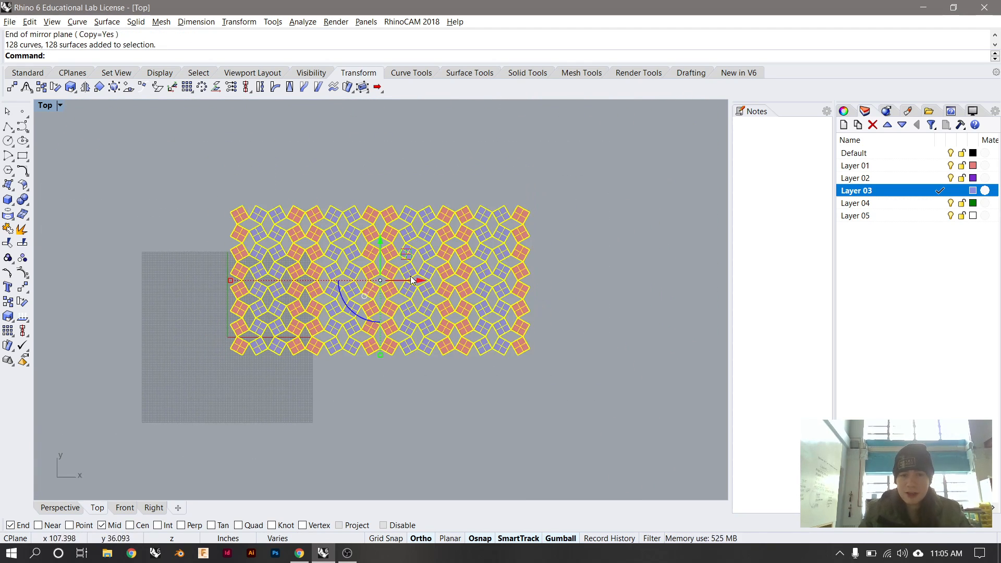
scroll(411, 281, "down", 1)
right_click_drag(411, 285, 354, 289)
left_click_drag(362, 289, 693, 292)
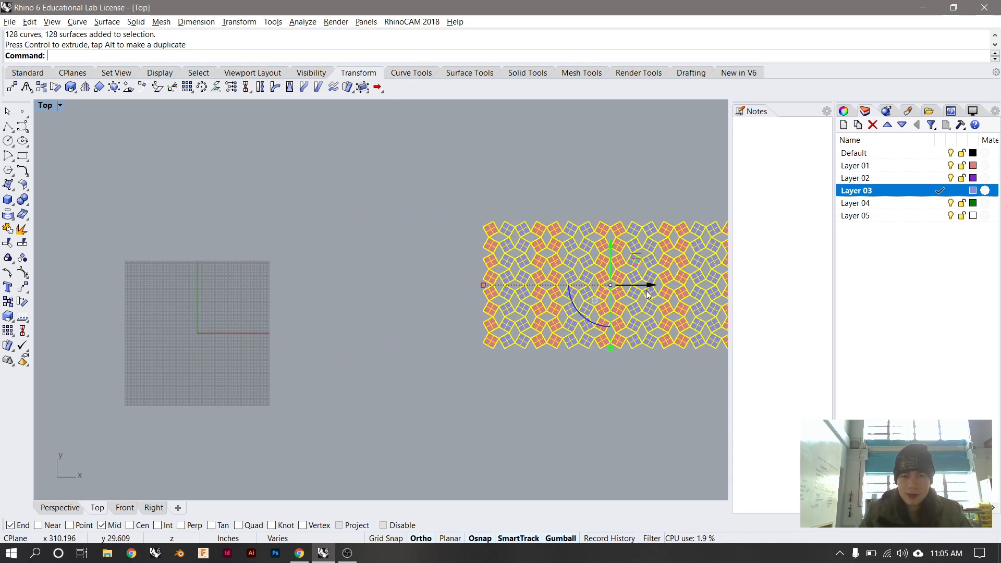
left_click(218, 304)
Try a freehand rectangle above the x-axis, away from the y-axis, and undo it.
scroll(219, 304, "up", 5)
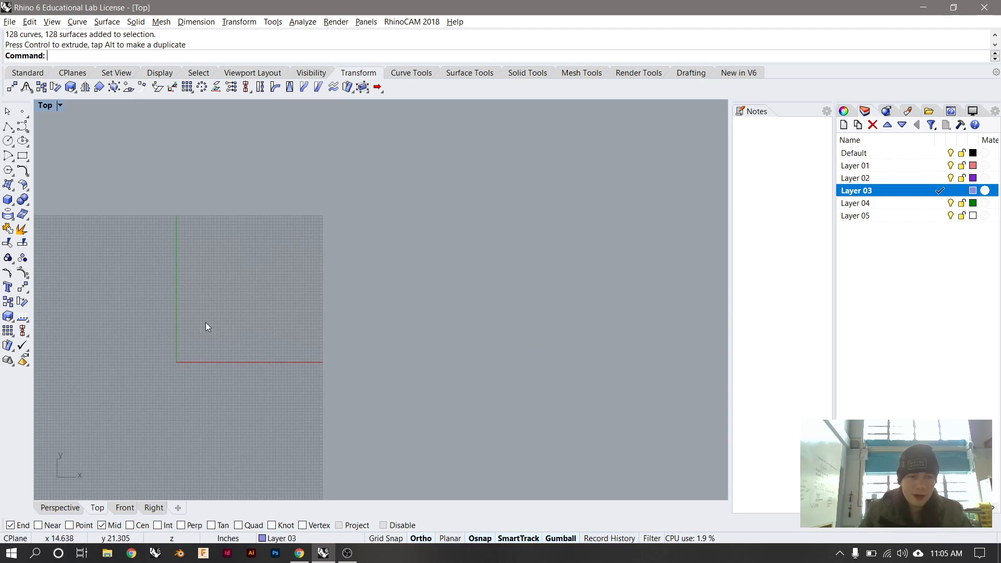
scroll(255, 282, "up", 2)
scroll(294, 245, "up", 2)
scroll(294, 245, "up", 2)
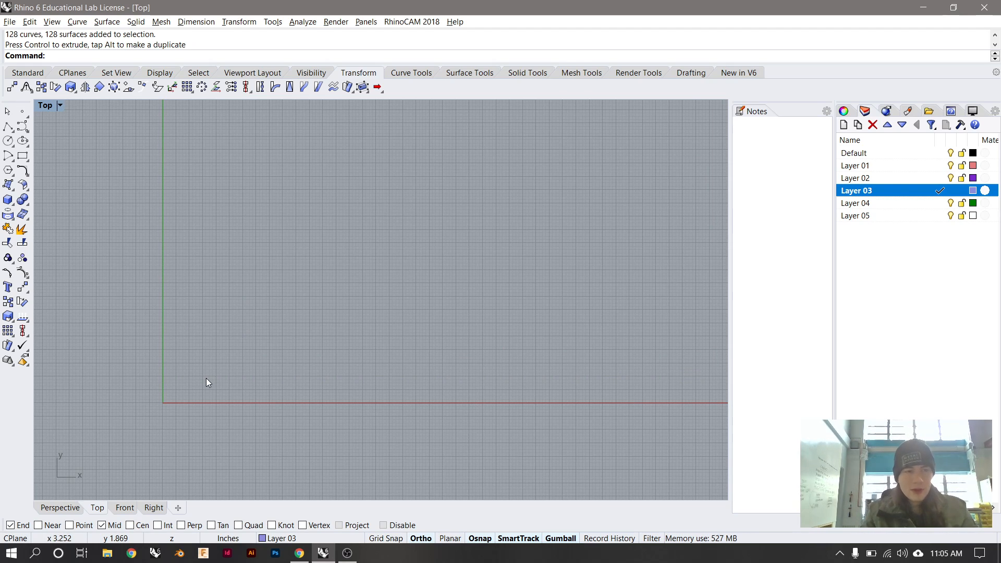
left_click(27, 161)
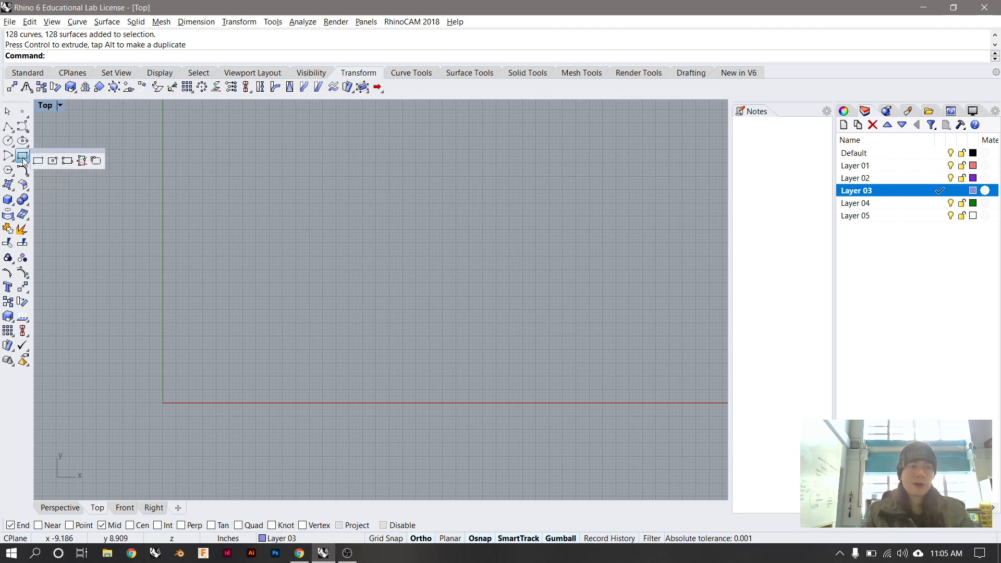
left_click(8, 170)
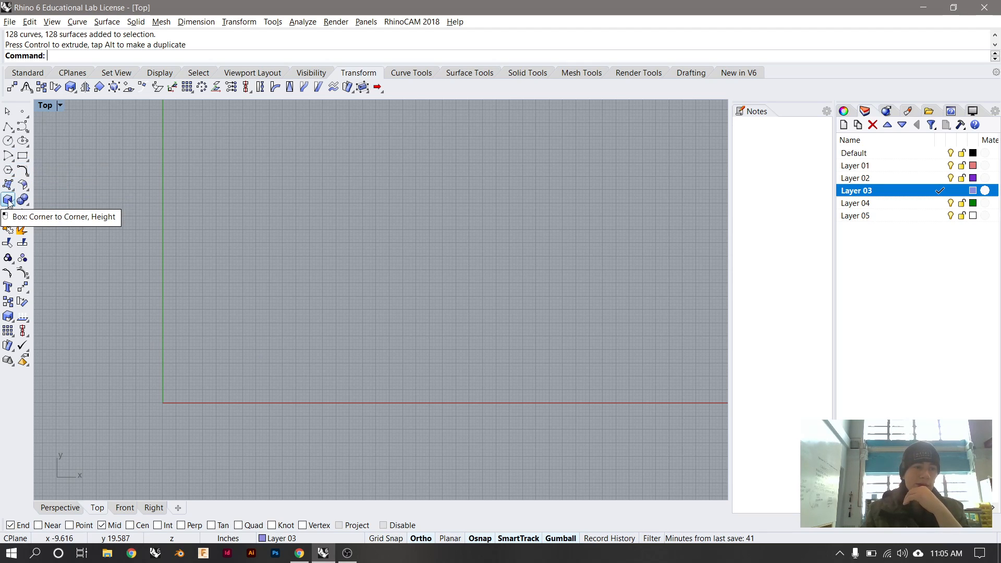
left_click(19, 158)
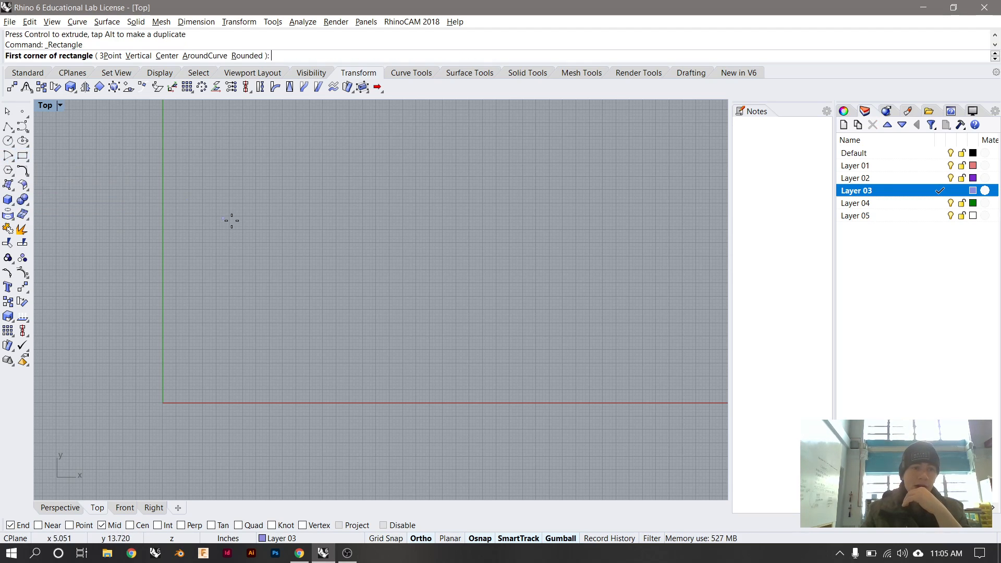
left_click(231, 220)
left_click(401, 311)
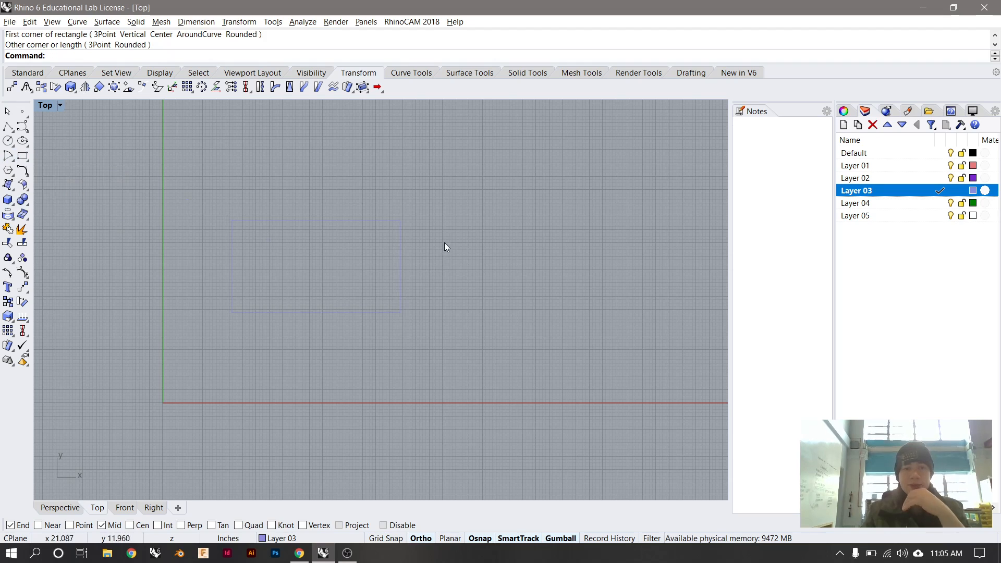
key("ctrl+z")
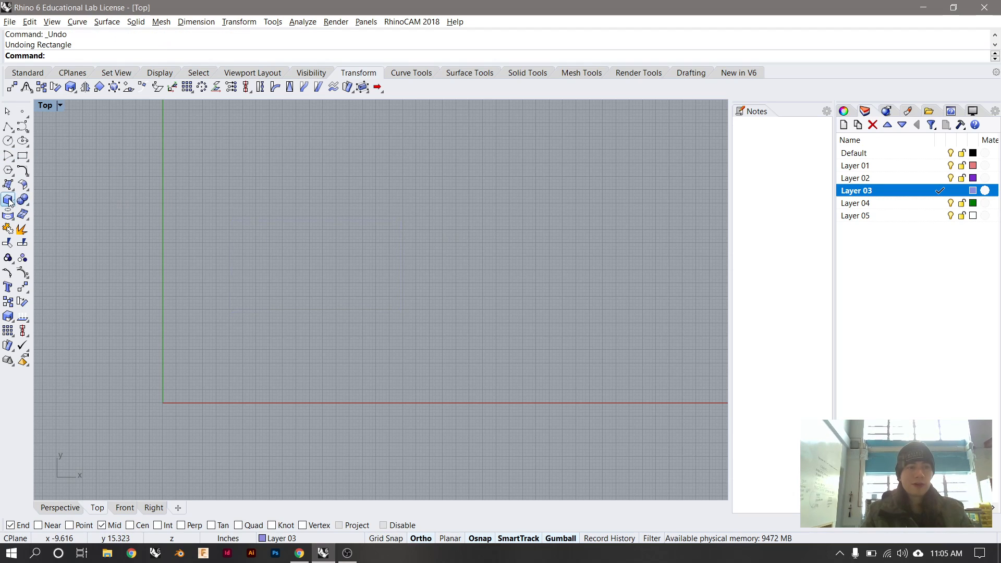
left_click(6, 188)
key("Escape")
Draw a rectangle from beside the y-axis to about x 13.7, y 9.7 and fill it with a planar surface.
left_click(23, 155)
left_click(163, 176)
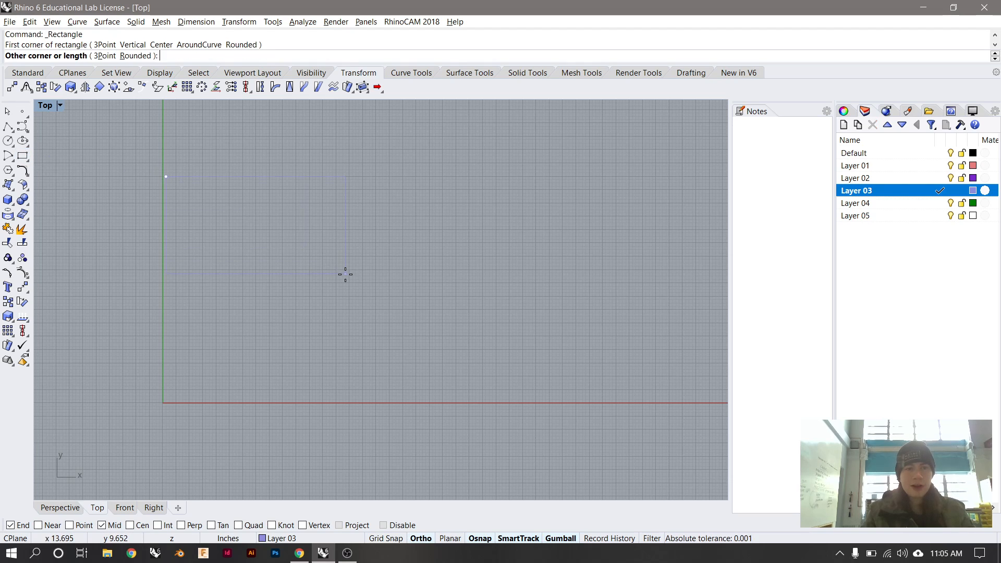
double_click(345, 274)
type("plan")
key("Return")
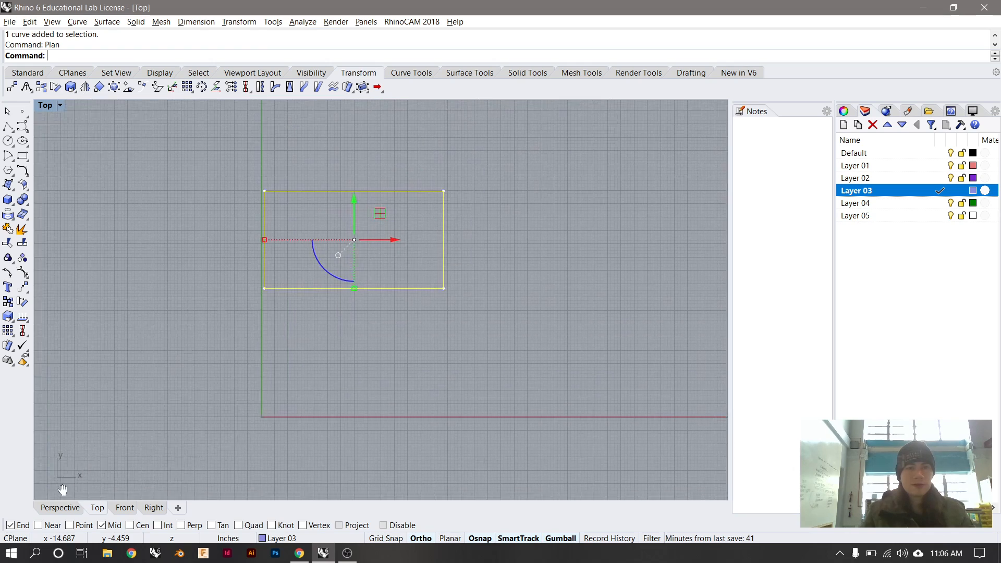
type("Planar")
key("Return")
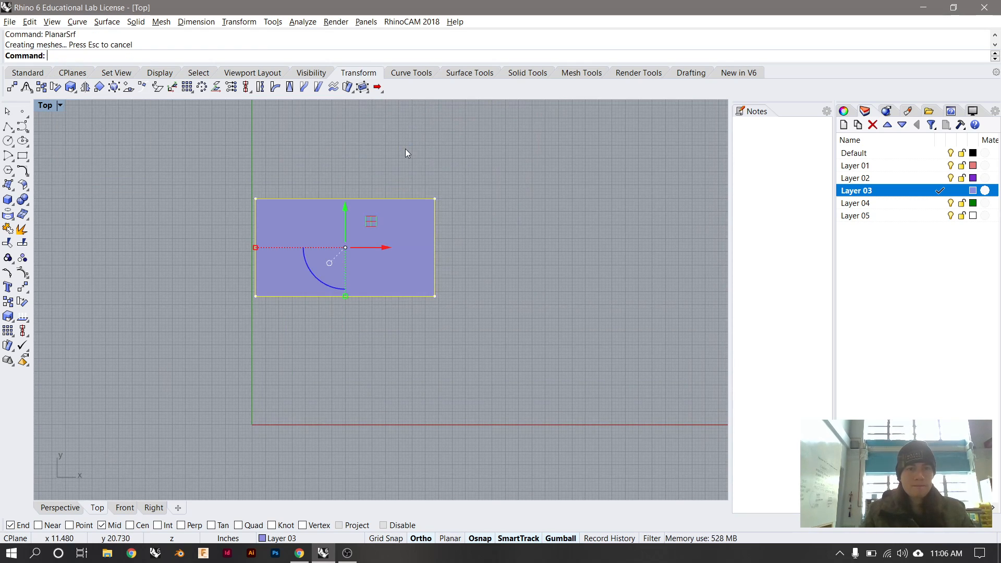
Try mirroring the filled rectangle across a line starting above it, testing free angles and a horizontal plane, and cancel.
right_click_drag(473, 234, 282, 255)
left_click(227, 242)
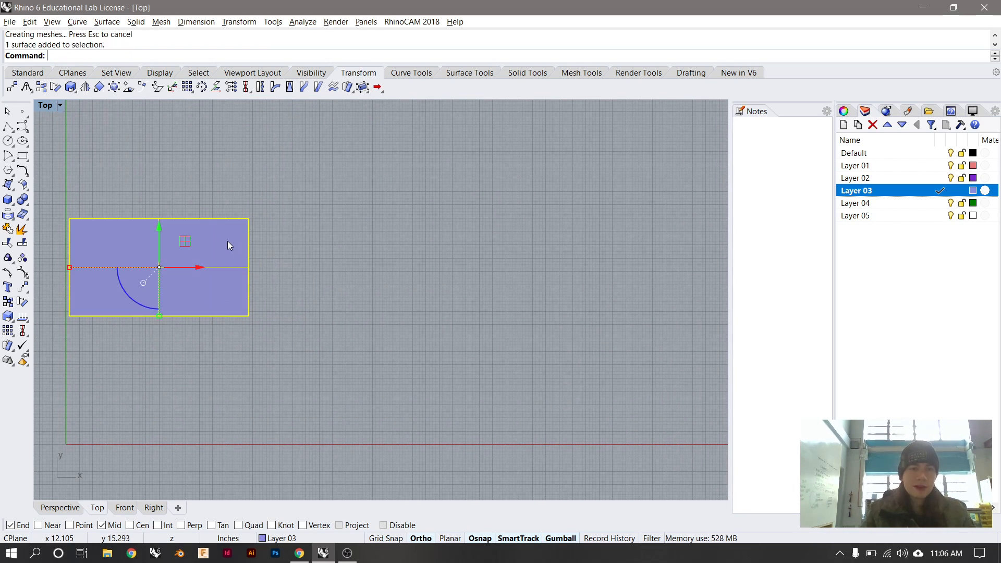
type("Mirror")
key("Return")
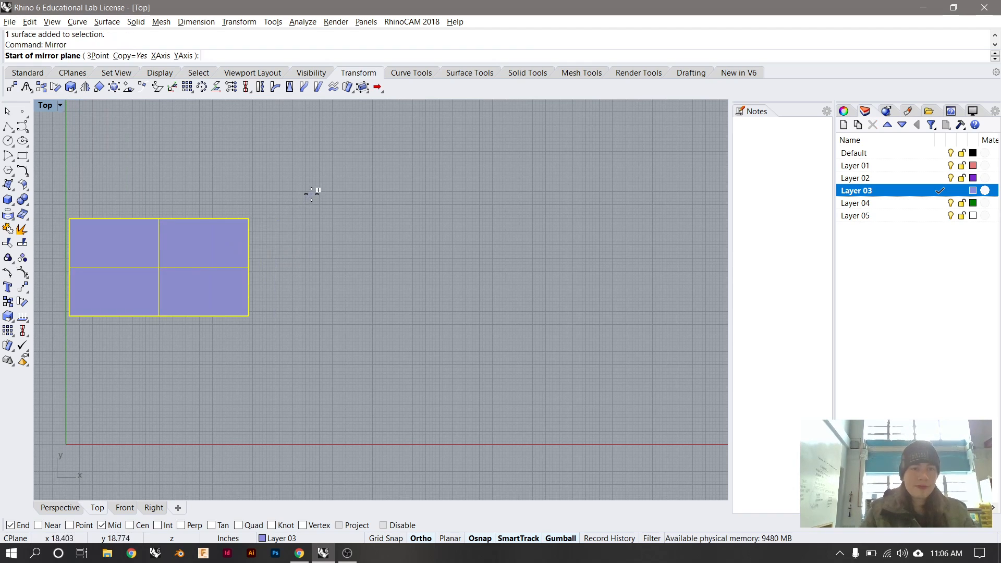
left_click(226, 143)
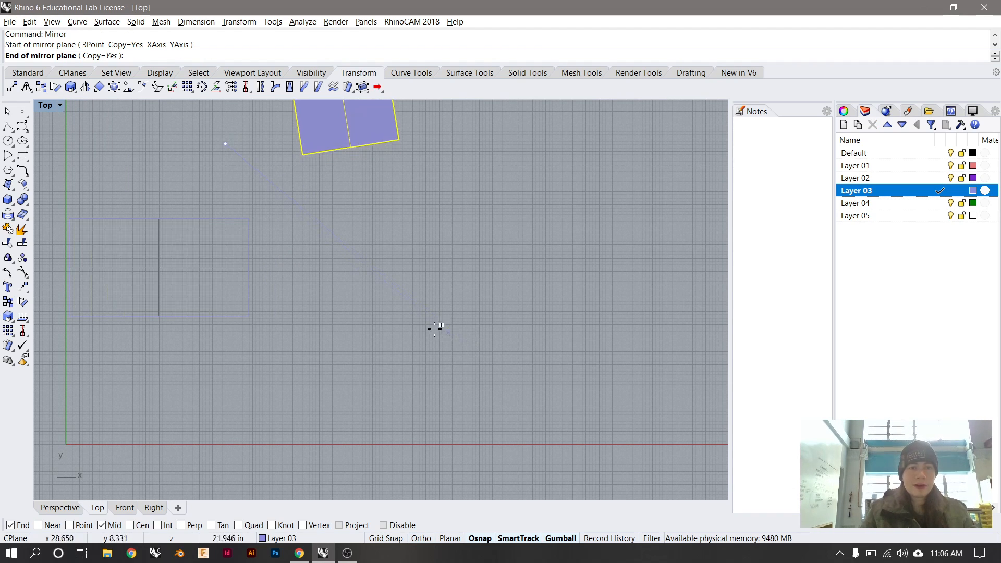
scroll(404, 313, "down", 2)
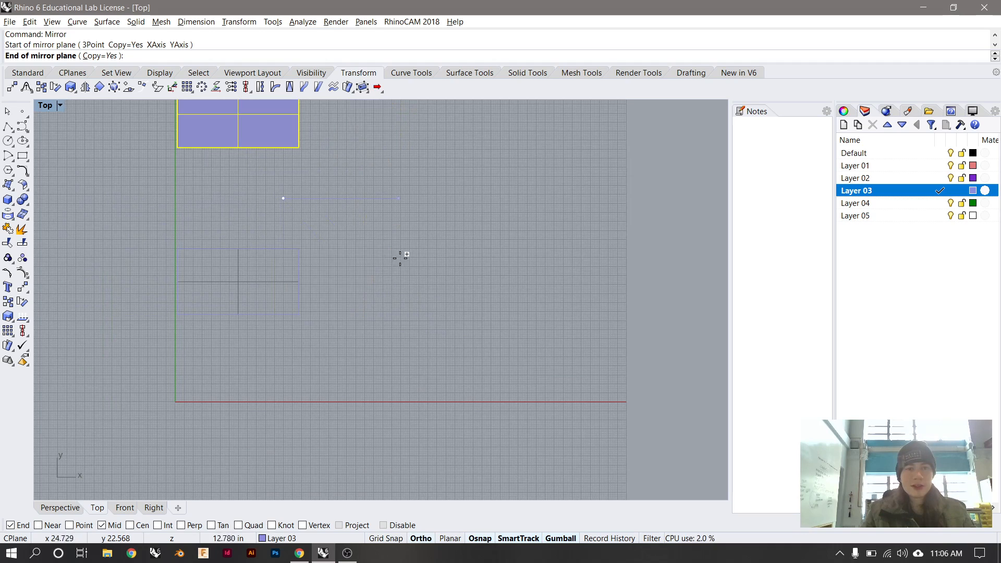
right_click_drag(411, 243, 430, 323)
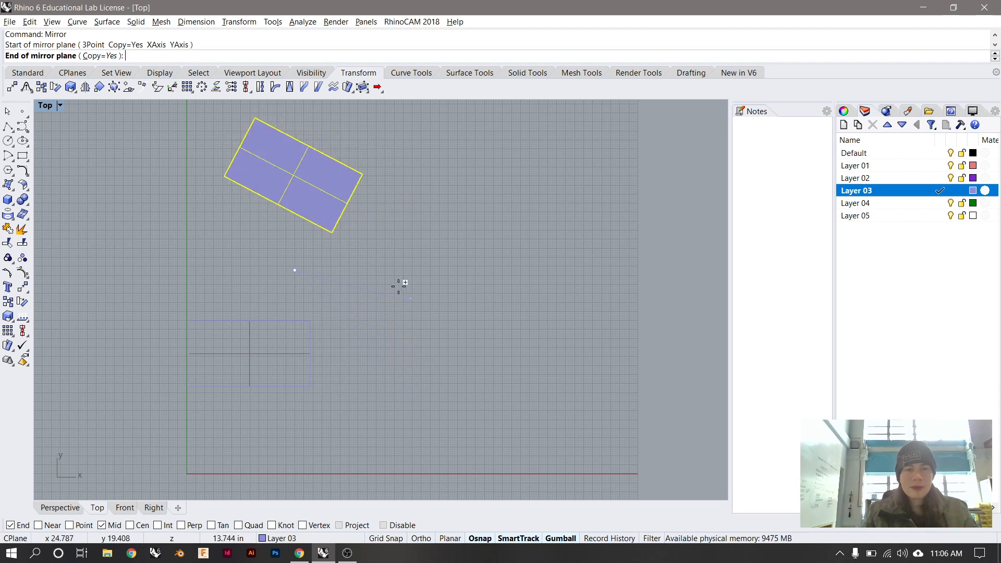
key("shift")
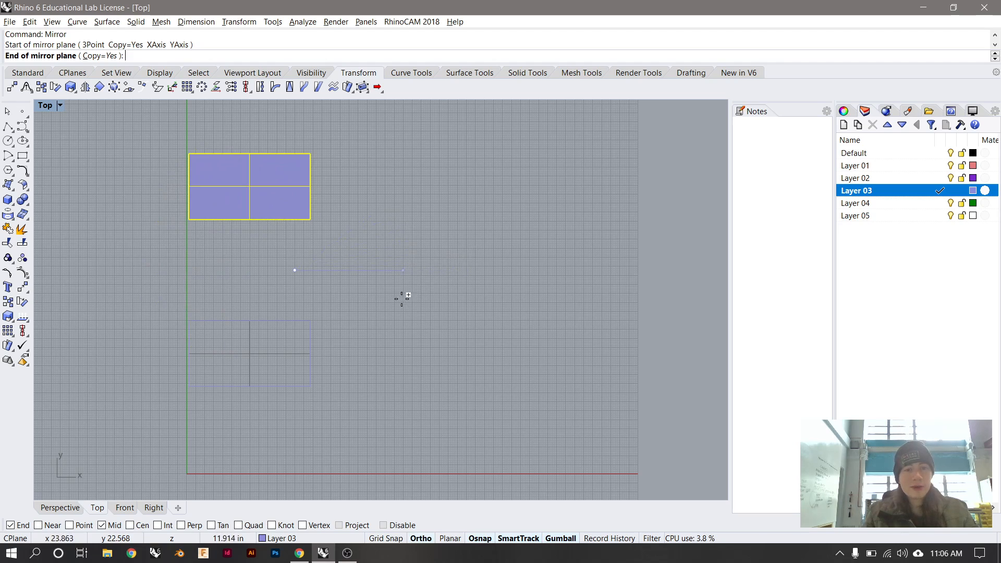
key("Escape")
Try mirroring the filled rectangle across a vertical line beyond its right edge and from a point beyond its left edge.
key("Return")
left_click(389, 270)
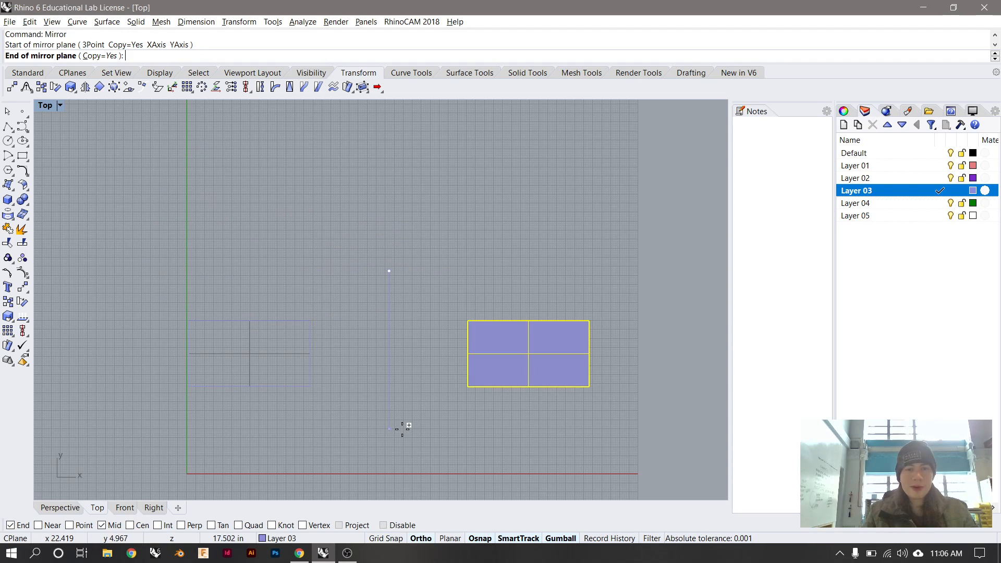
key("Escape")
key("Return")
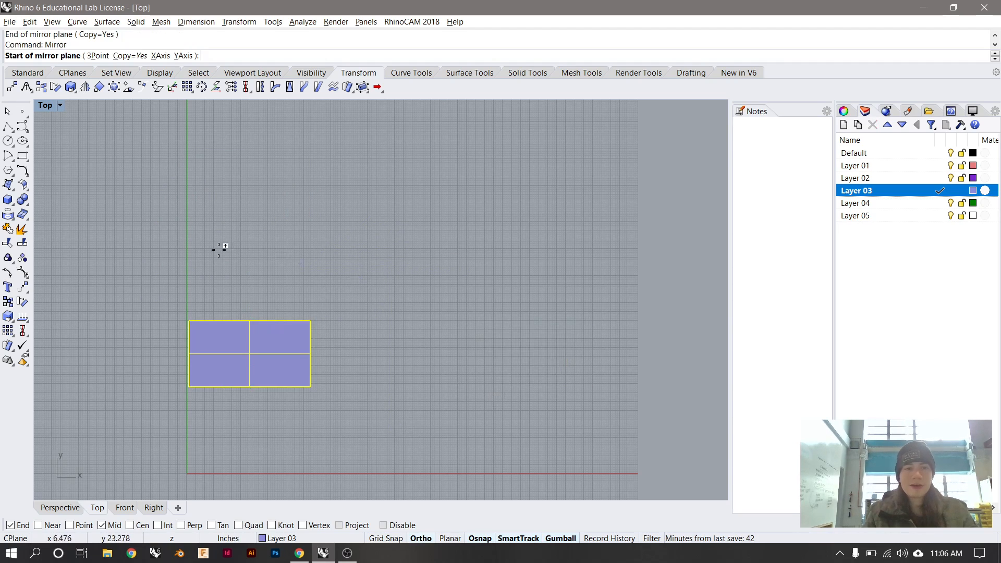
left_click(109, 246)
key("Escape")
Try mirroring the filled rectangle from a point directly above its center, using free angles and Ortho.
key("Return")
left_click(250, 184)
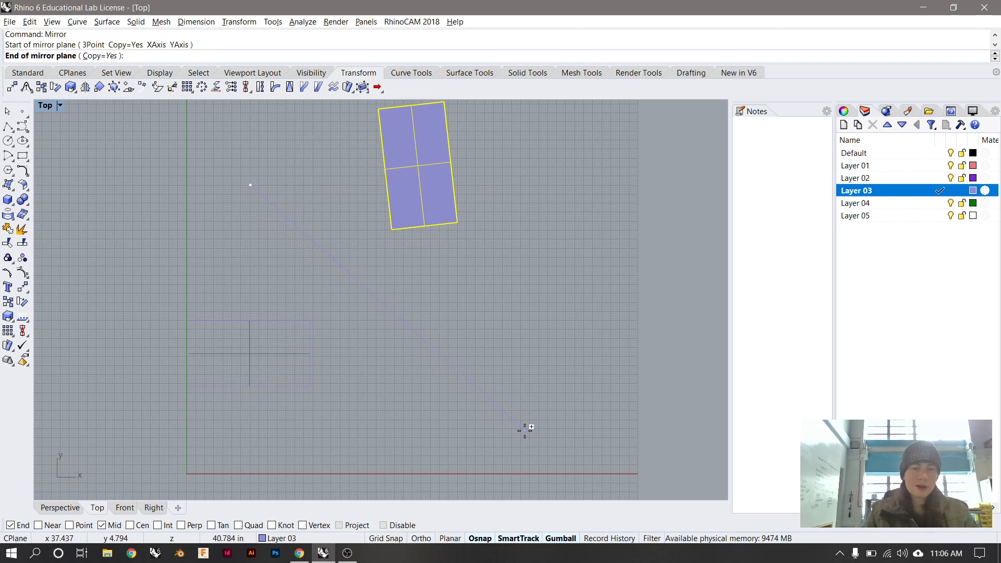
key("F8")
left_click(313, 385)
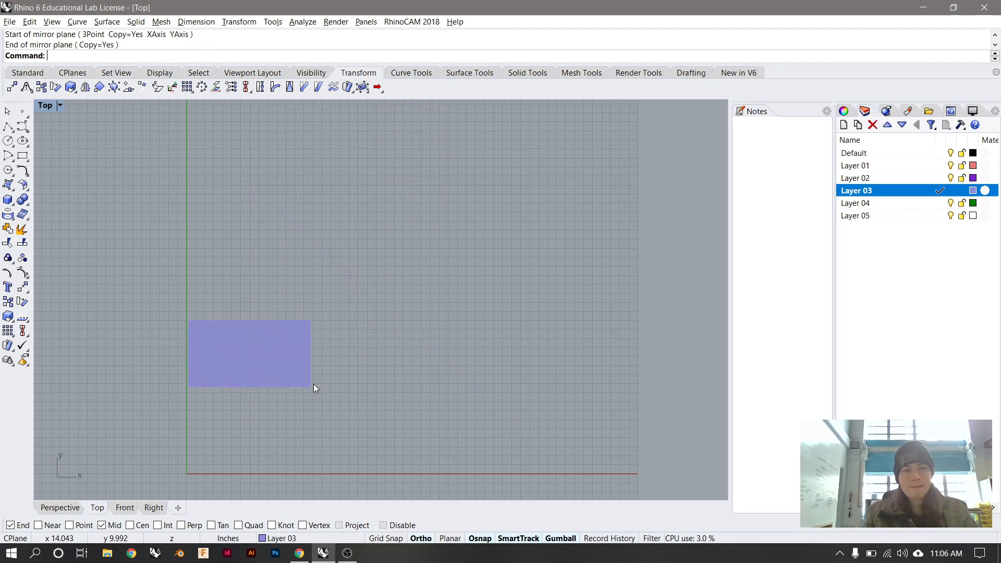
Start another mirror with the rectangle and its surface selected, and switch to the exercise document in Chrome.
key("Return")
left_click_drag(371, 273, 177, 420)
key("alt")
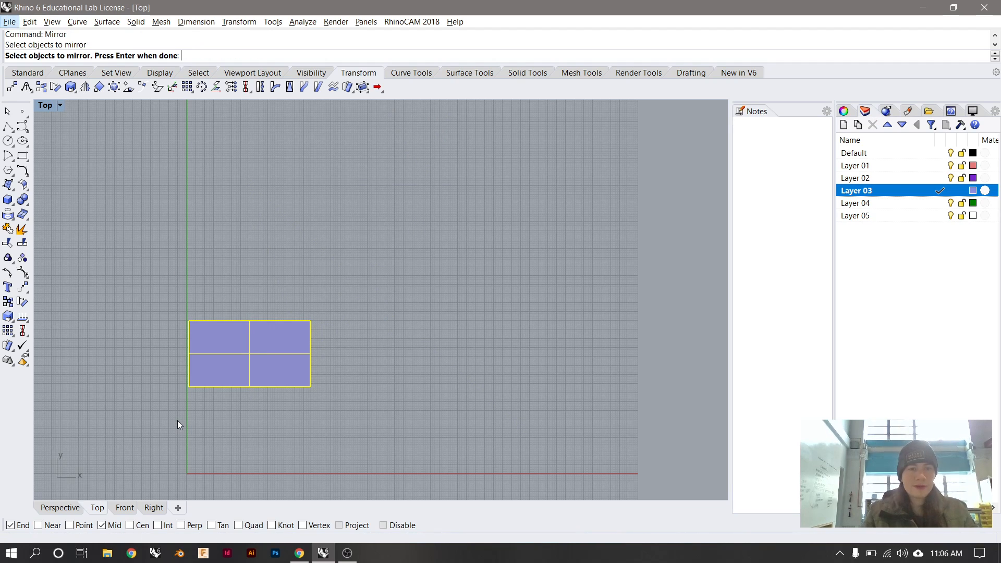
key("alt+Tab")
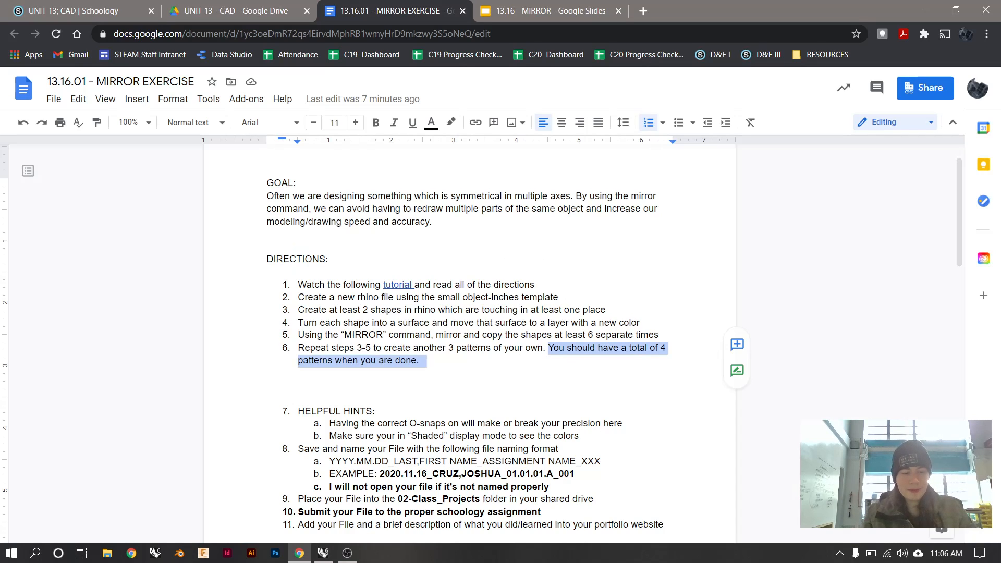